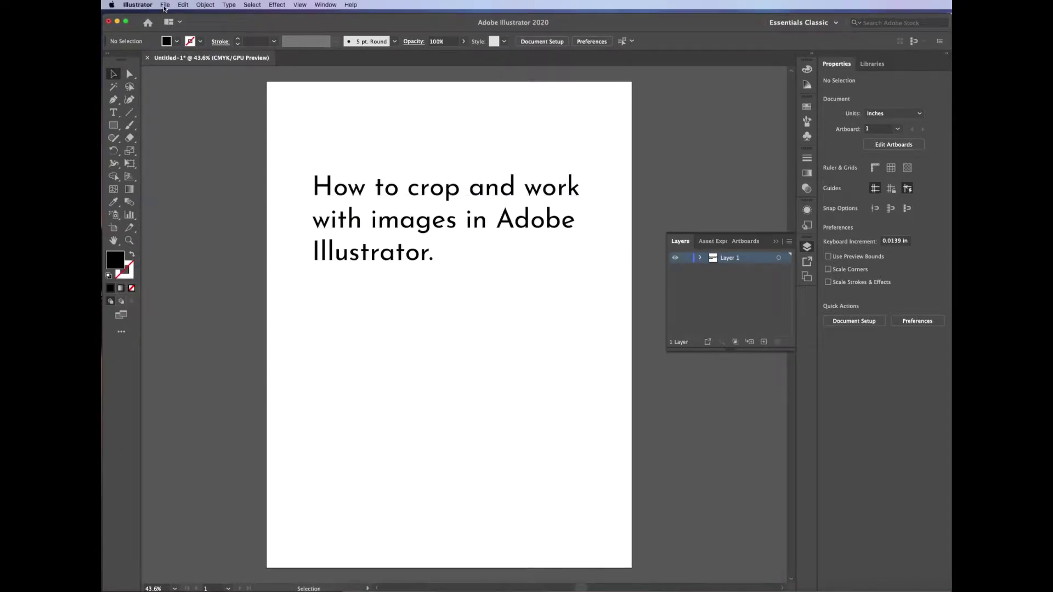
# Step: Place the giraffe close-up JPEG, the file starting with "pexels", as a linked image below the heading
pyautogui.click(164, 6)
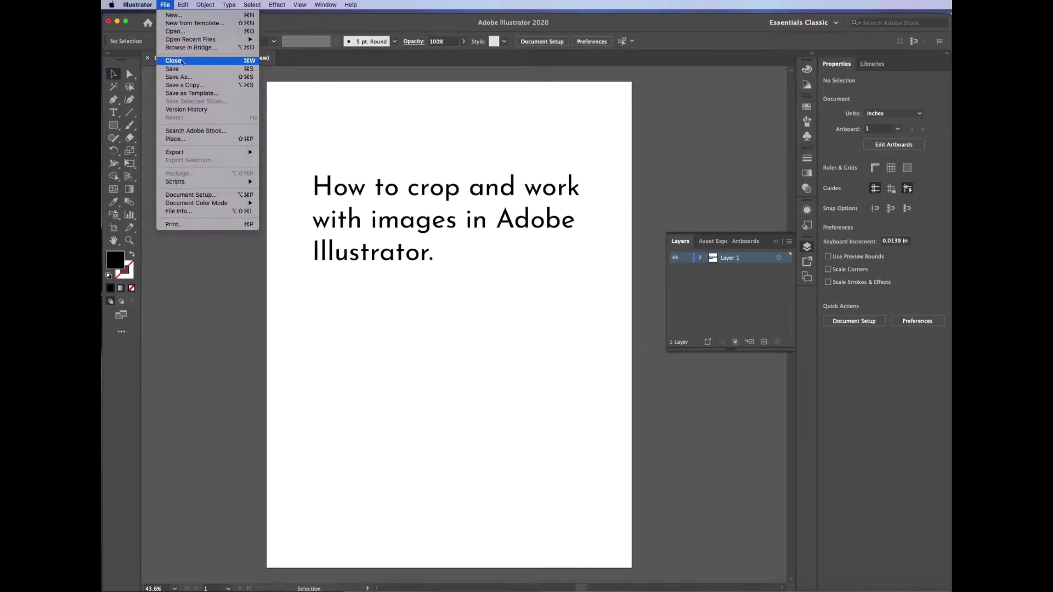
pyautogui.click(182, 140)
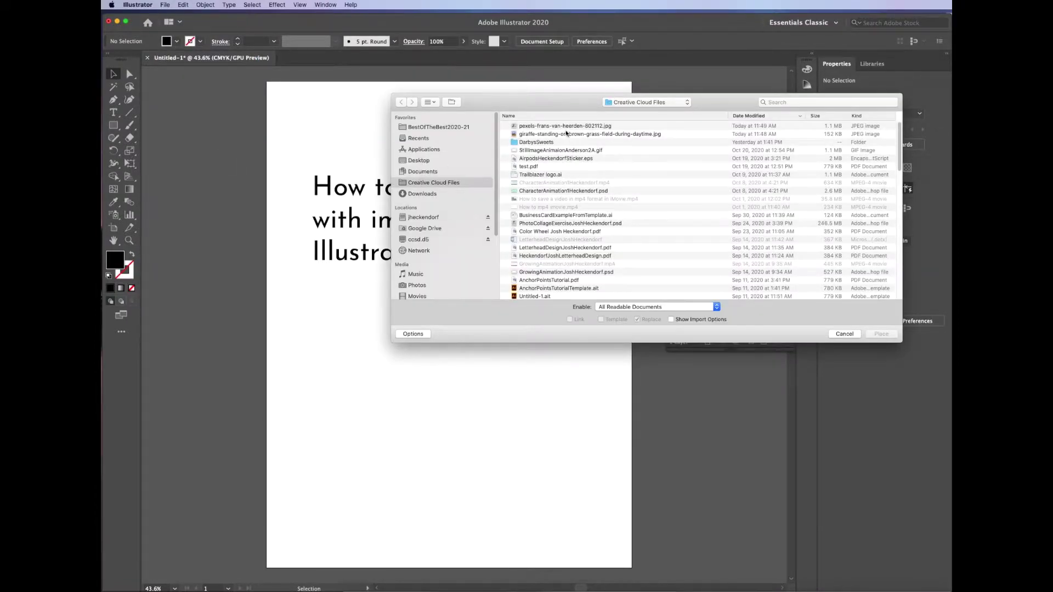
pyautogui.click(563, 128)
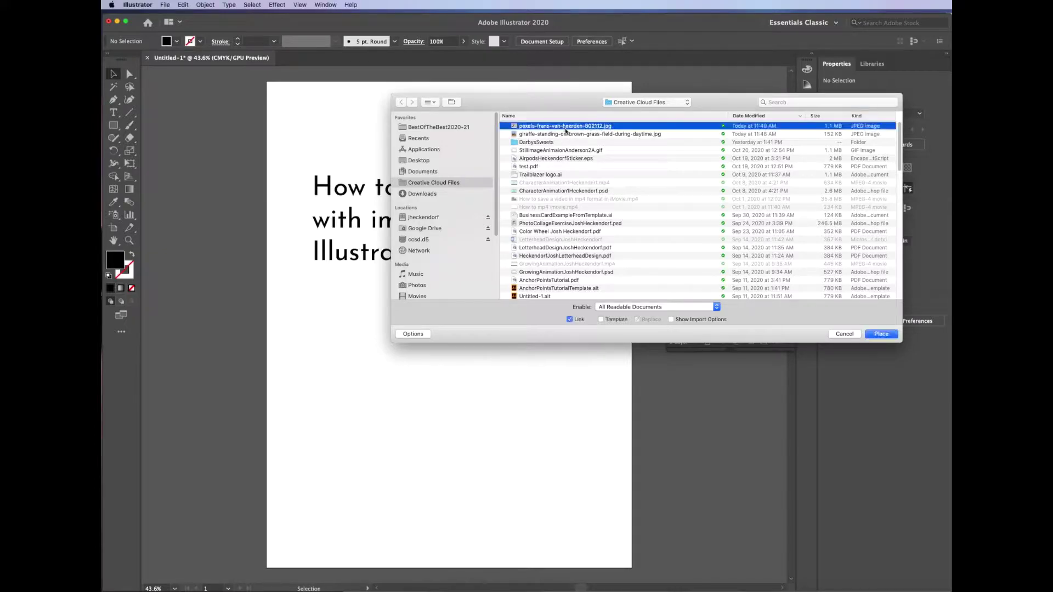
pyautogui.click(879, 335)
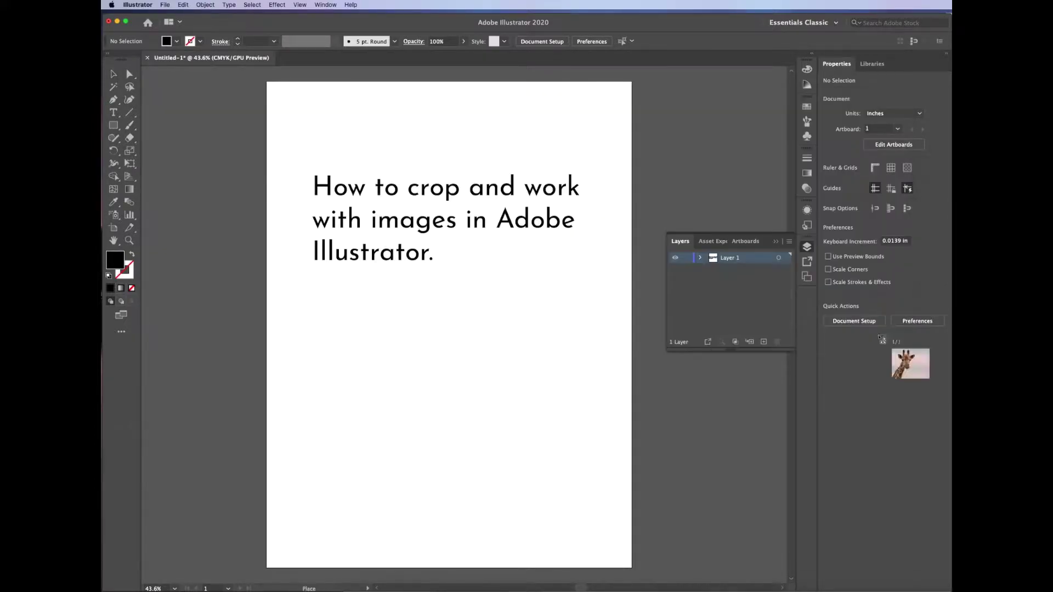
pyautogui.click(341, 325)
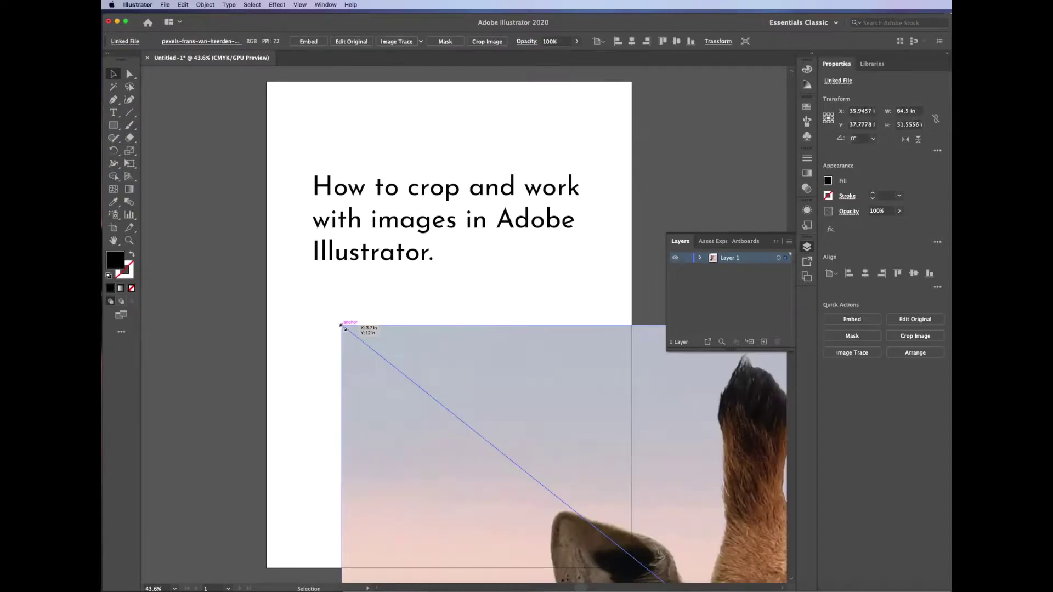
# Step: Scale the giraffe close-up down to about 12.4 by 9.9 in and center it on the artboard beneath the heading
pyautogui.press('super+minus')
pyautogui.press('super+minus')
pyautogui.press('super+minus')
pyautogui.press('super+minus')
pyautogui.press('super+minus')
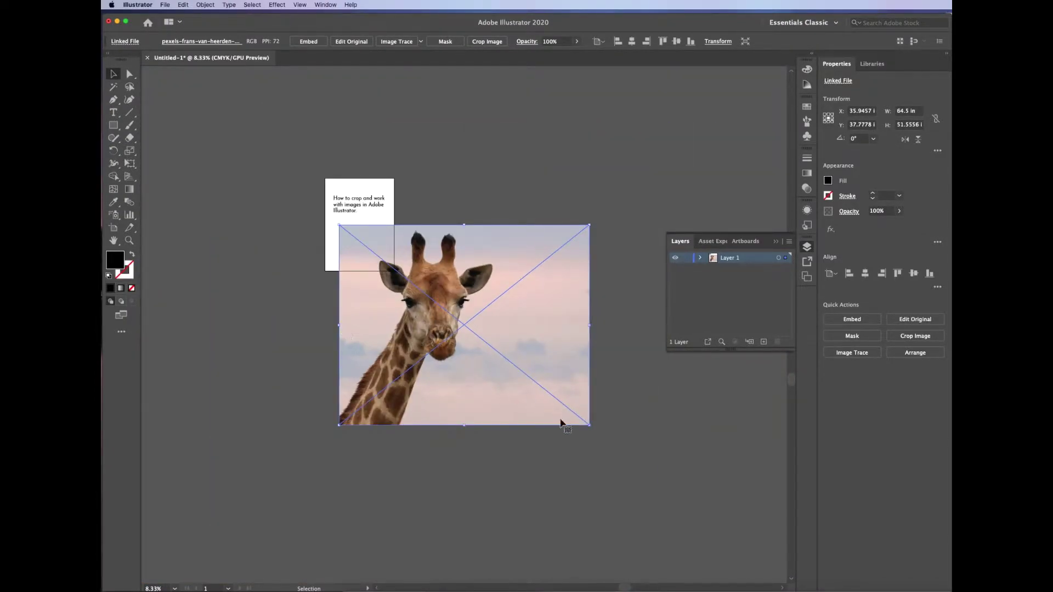
pyautogui.moveTo(591, 426); pyautogui.dragTo(362, 251)
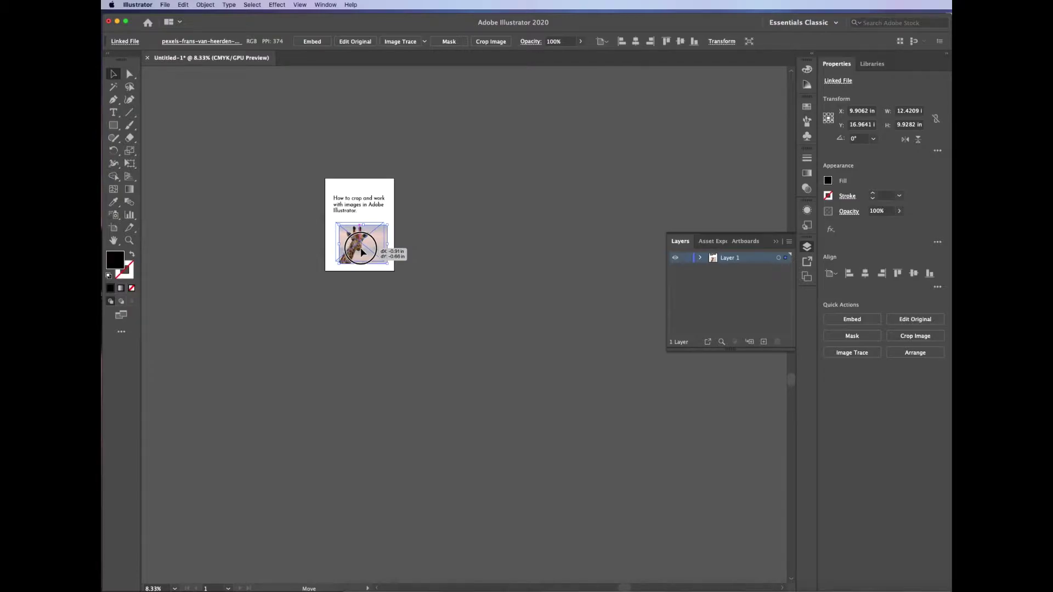
pyautogui.click(417, 280)
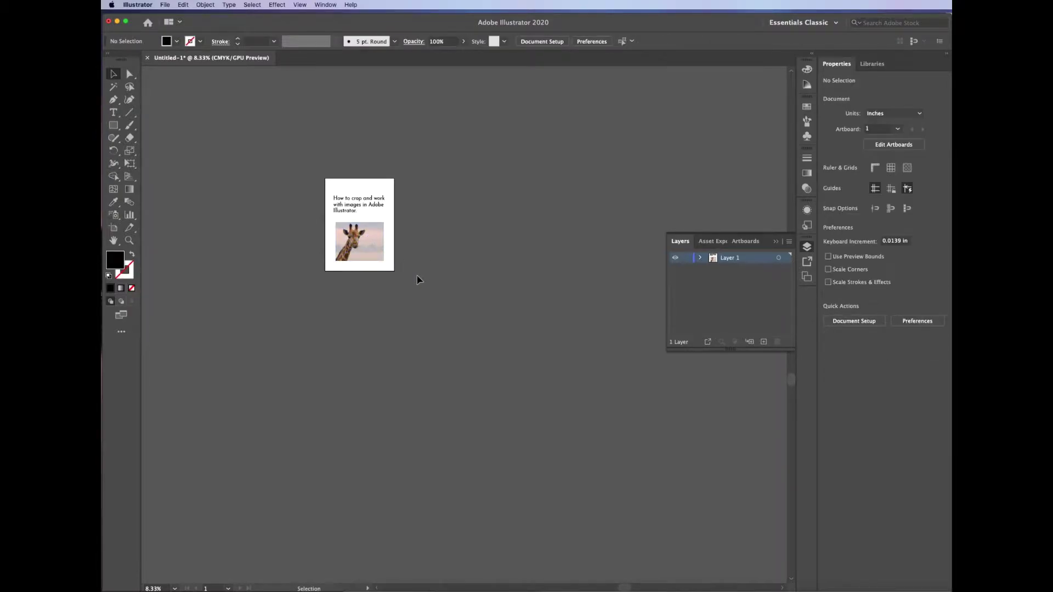
pyautogui.press('super+0')
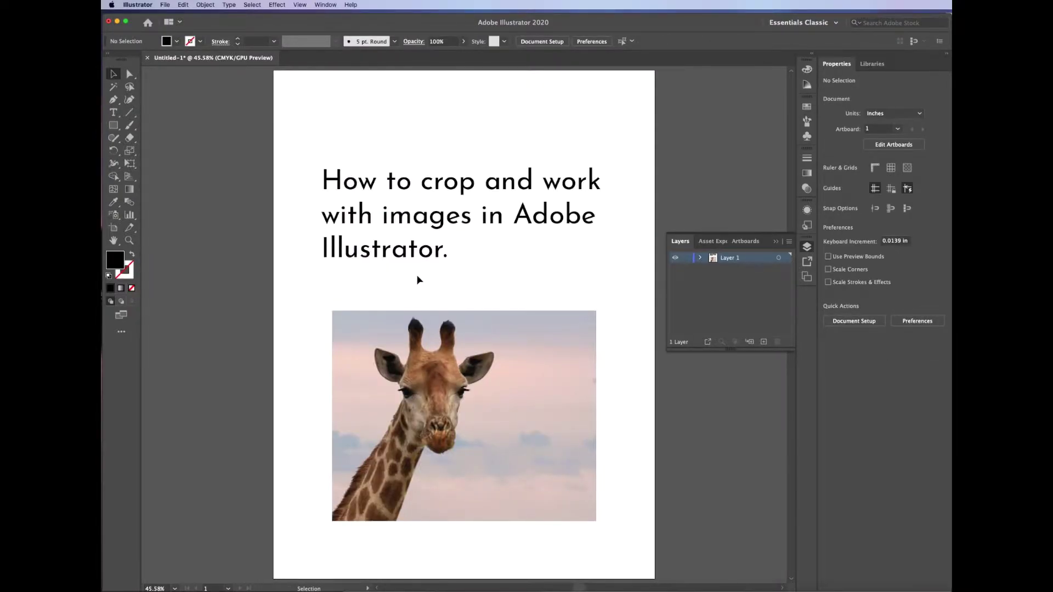
# Step: Crop the giraffe close-up to about 7.42 by 8.31 in around the head and upper neck, accepting that a copy is embedded
pyautogui.click(444, 321)
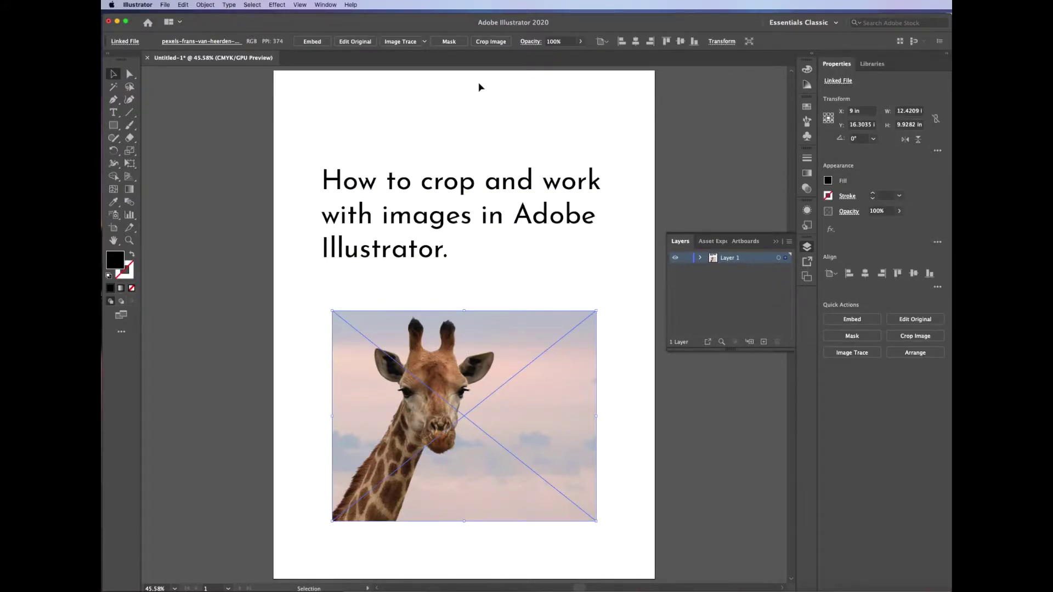
pyautogui.click(493, 43)
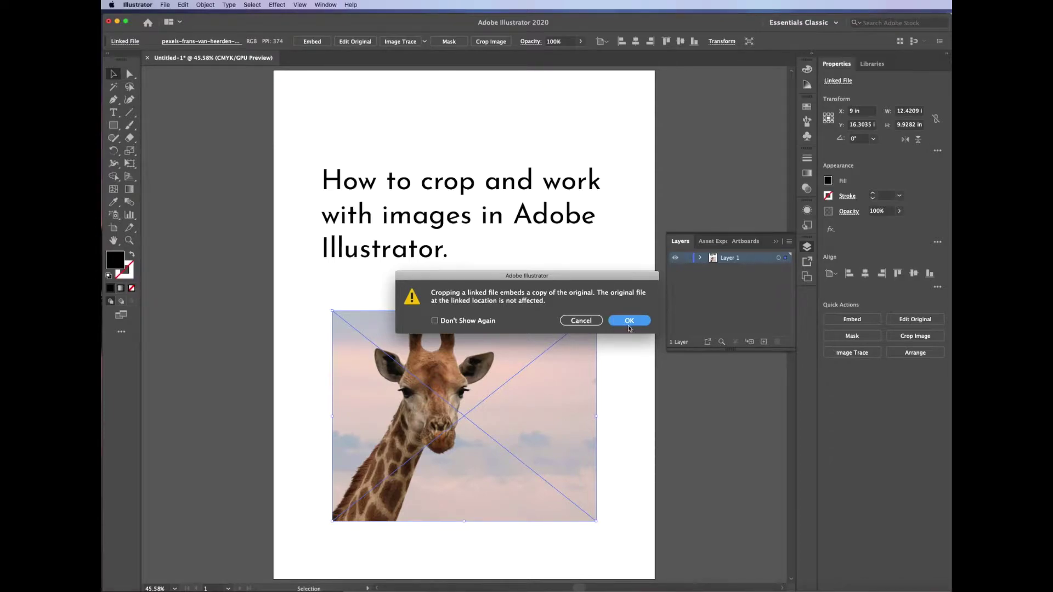
pyautogui.click(630, 324)
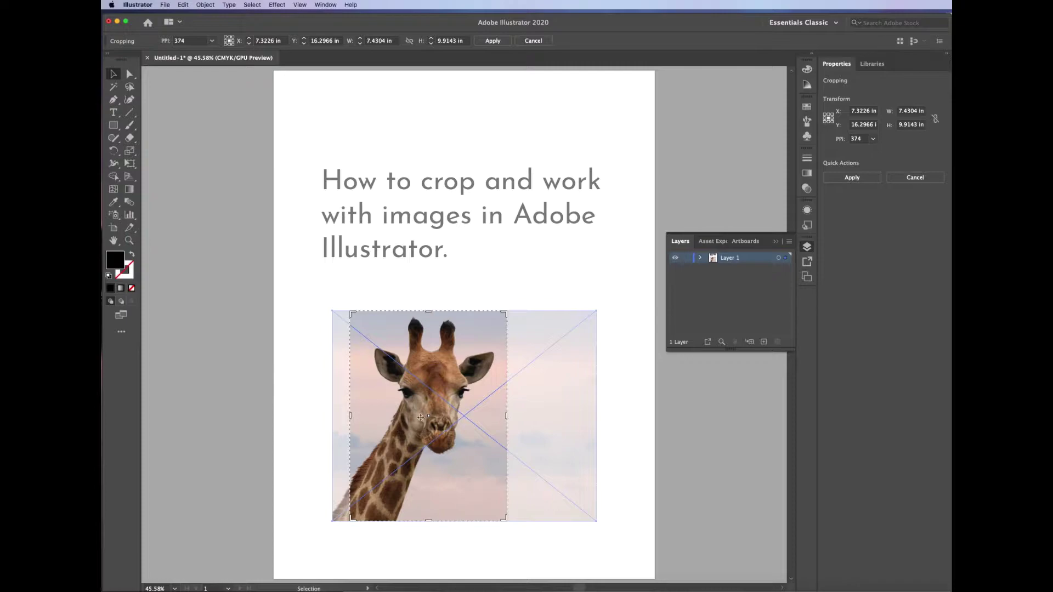
pyautogui.moveTo(353, 418); pyautogui.dragTo(333, 415)
pyautogui.moveTo(508, 416); pyautogui.dragTo(503, 416)
pyautogui.moveTo(415, 519); pyautogui.dragTo(424, 485)
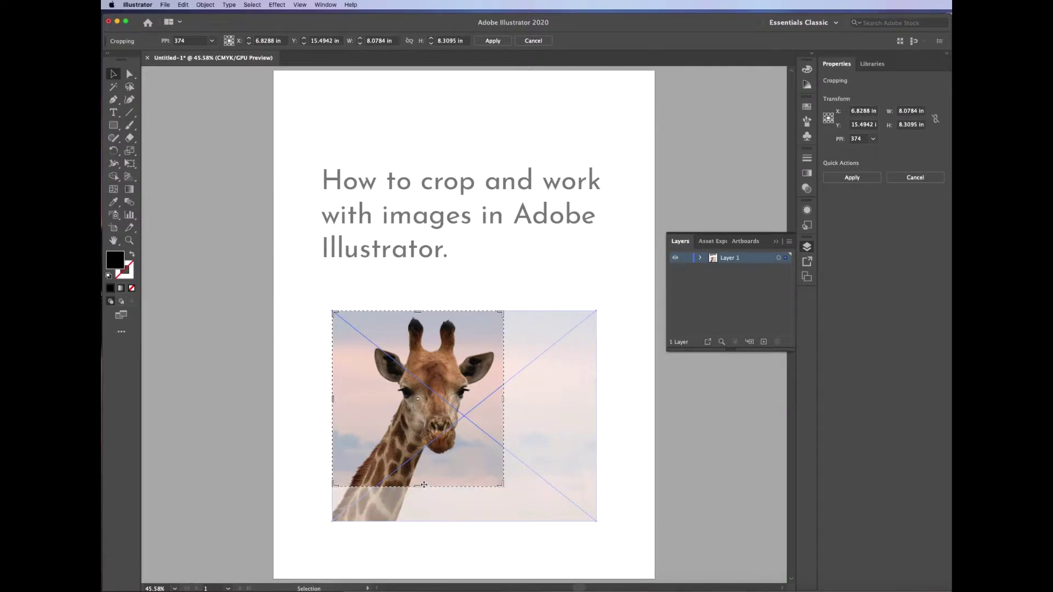
pyautogui.moveTo(335, 400); pyautogui.dragTo(349, 401)
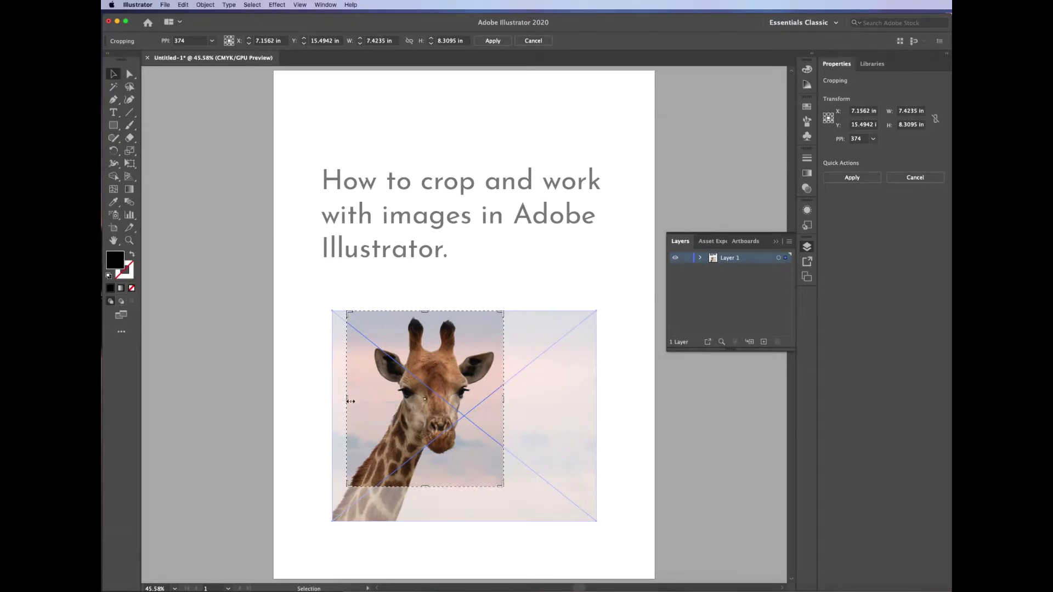
pyautogui.click(493, 42)
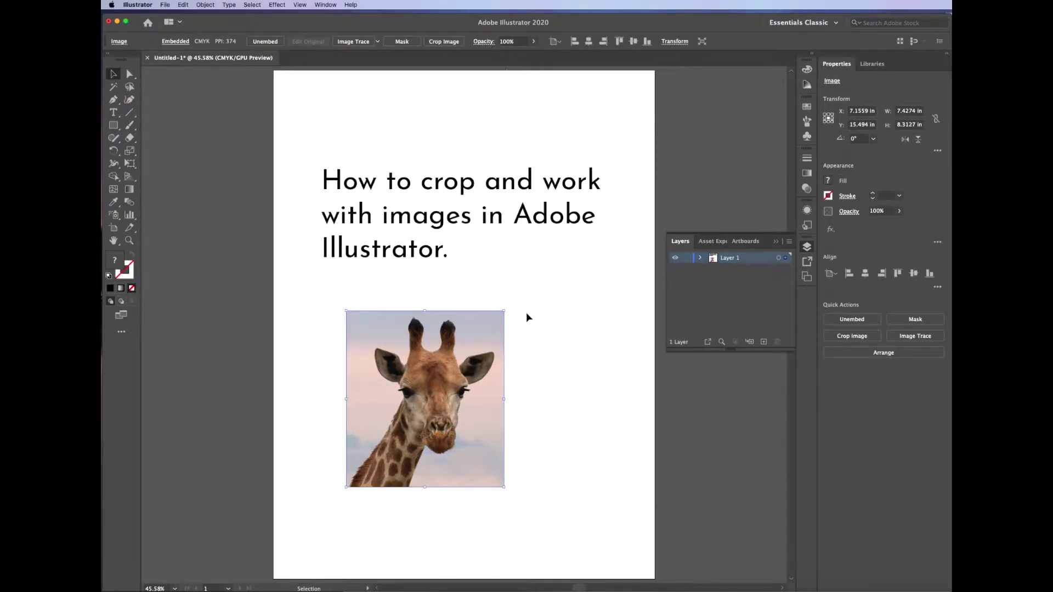
pyautogui.click(525, 318)
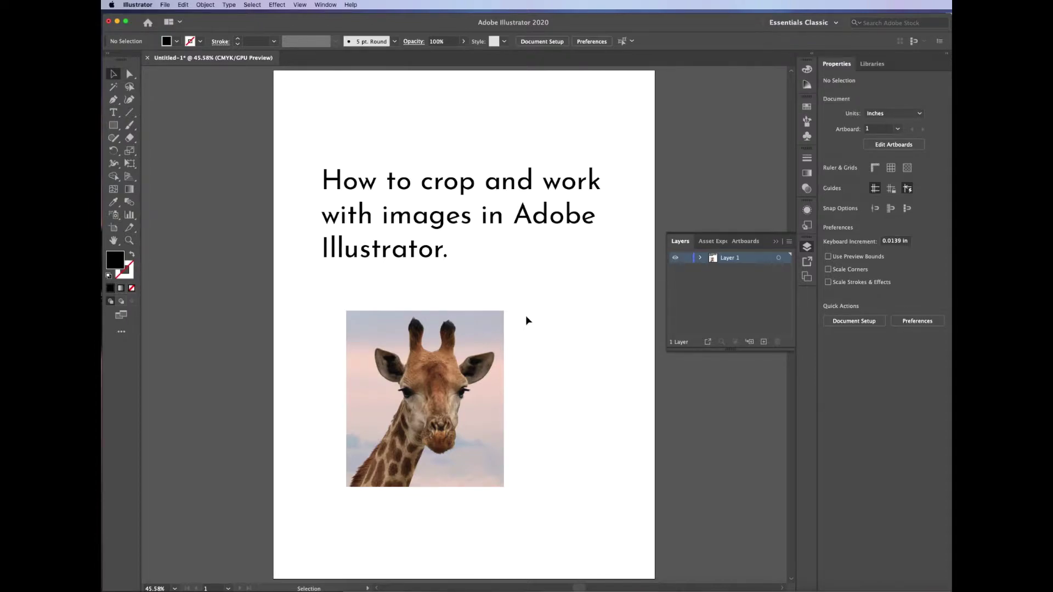
# Step: Place giraffe-standing-on-brown-grass-field-during-daytime.jpg as a linked image beside the cropped close-up
pyautogui.click(164, 6)
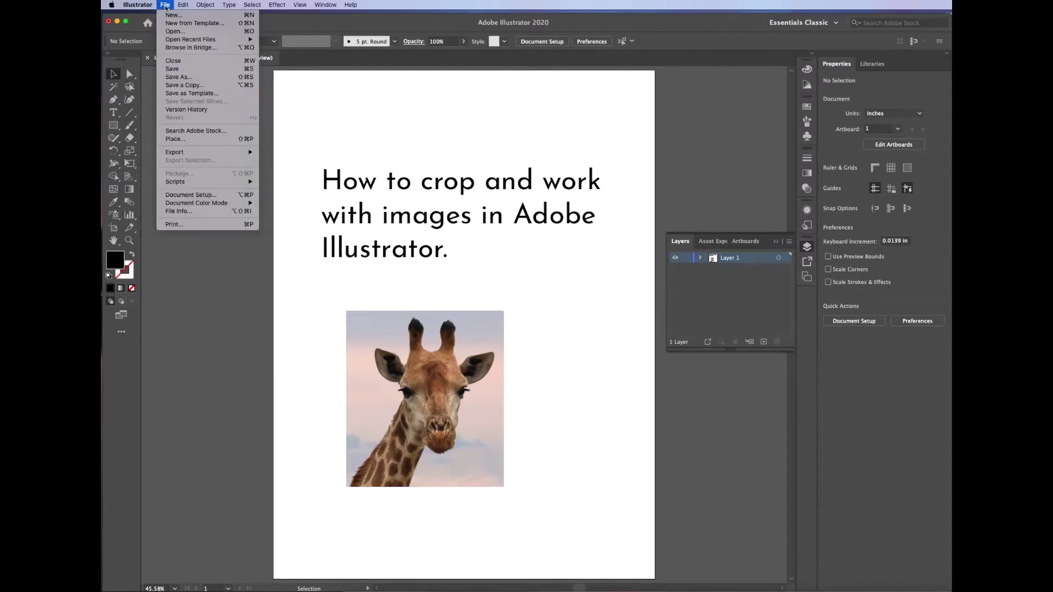
pyautogui.click(187, 140)
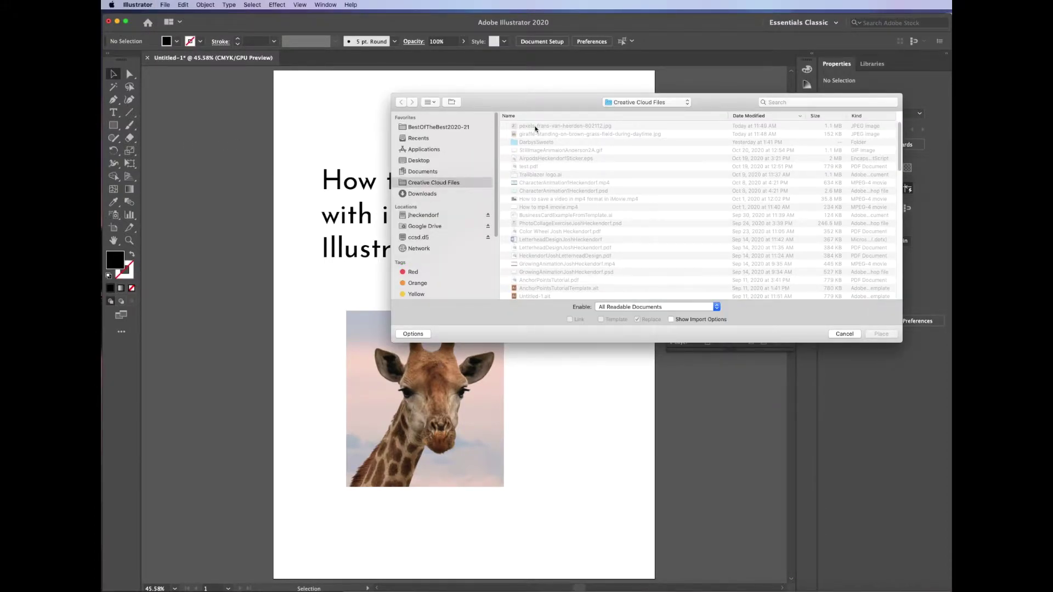
pyautogui.click(536, 126)
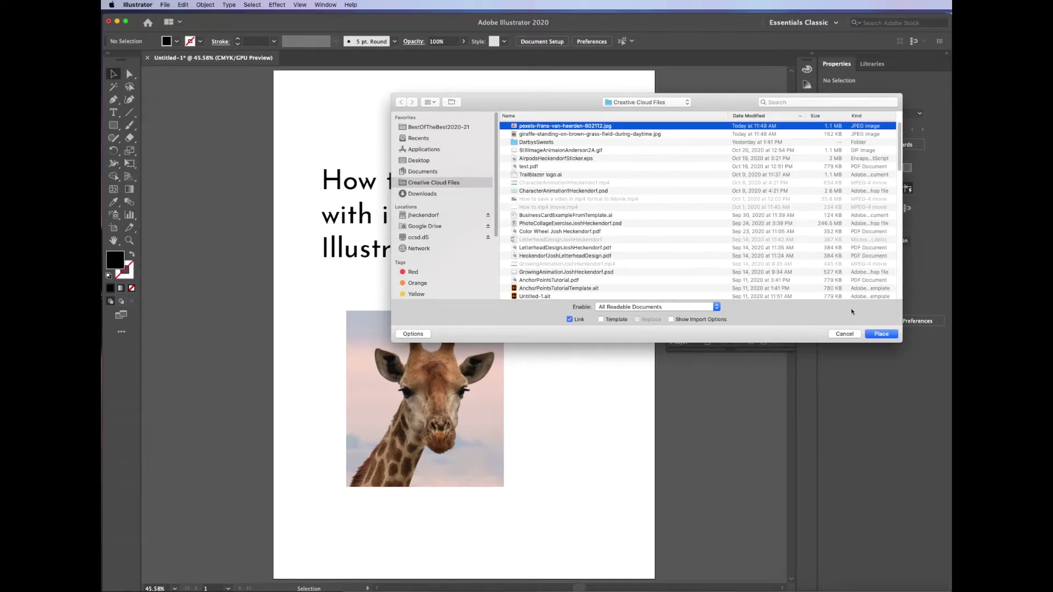
pyautogui.click(583, 135)
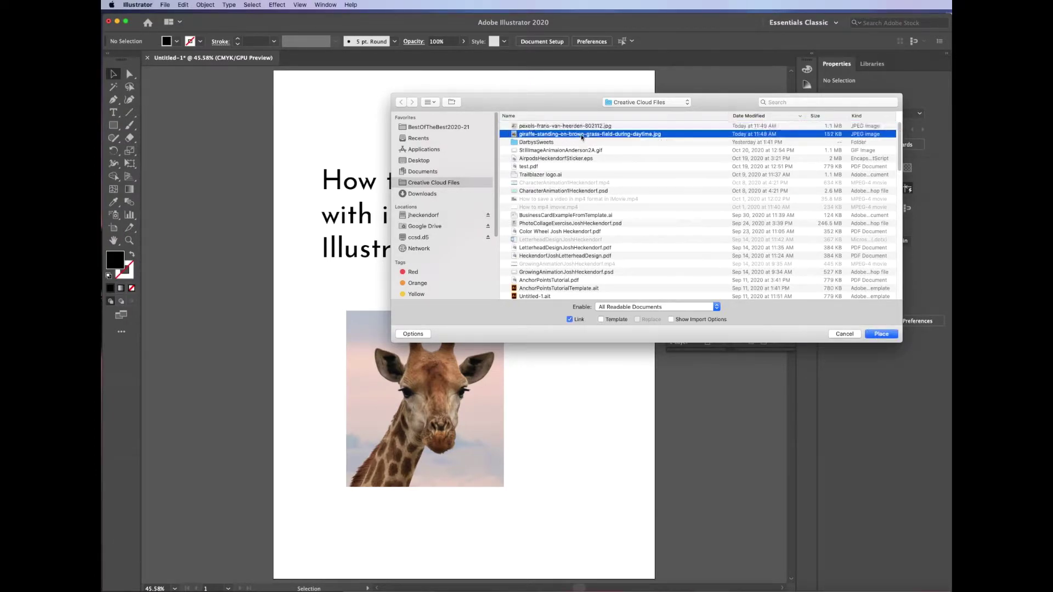
pyautogui.click(883, 336)
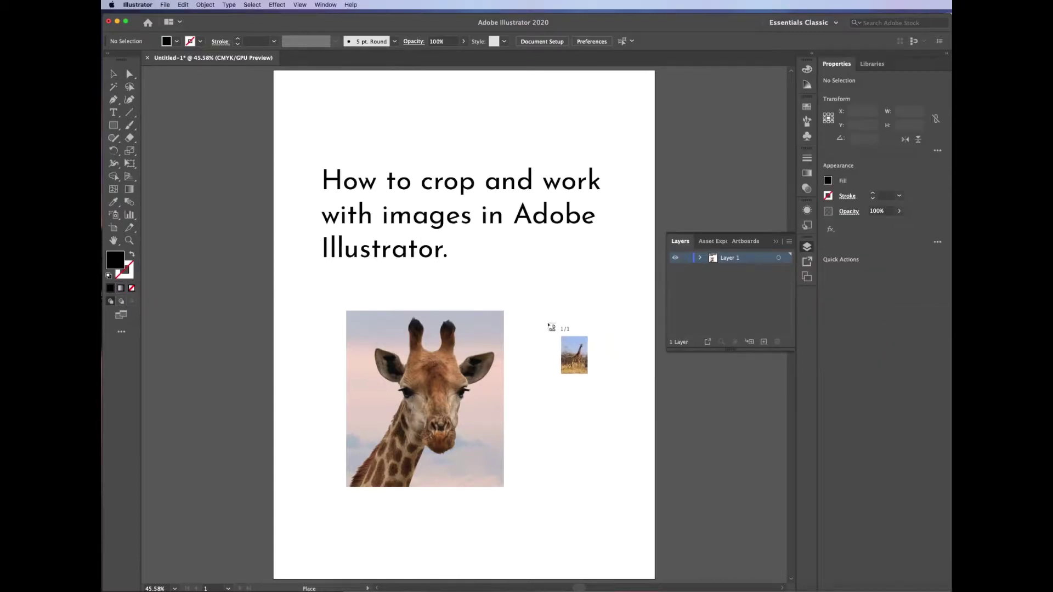
pyautogui.click(486, 302)
# Step: Scale the standing giraffe photo to about 7.6 by 10.8 in and arrange both photos side by side with bottom edges aligned
pyautogui.press('super+minus')
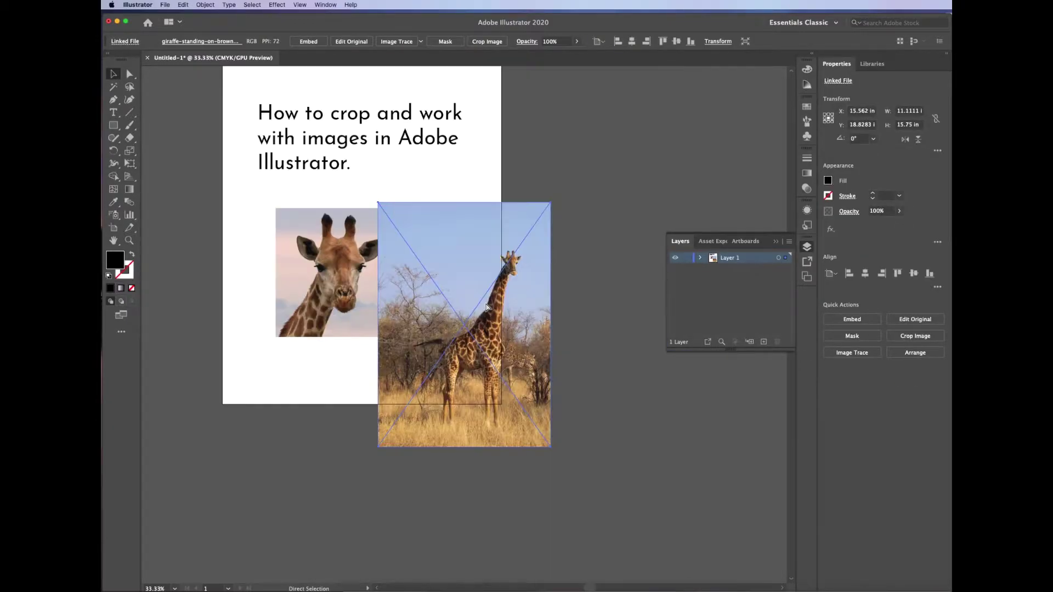
pyautogui.moveTo(553, 447); pyautogui.dragTo(488, 357)
pyautogui.moveTo(336, 309); pyautogui.dragTo(299, 352)
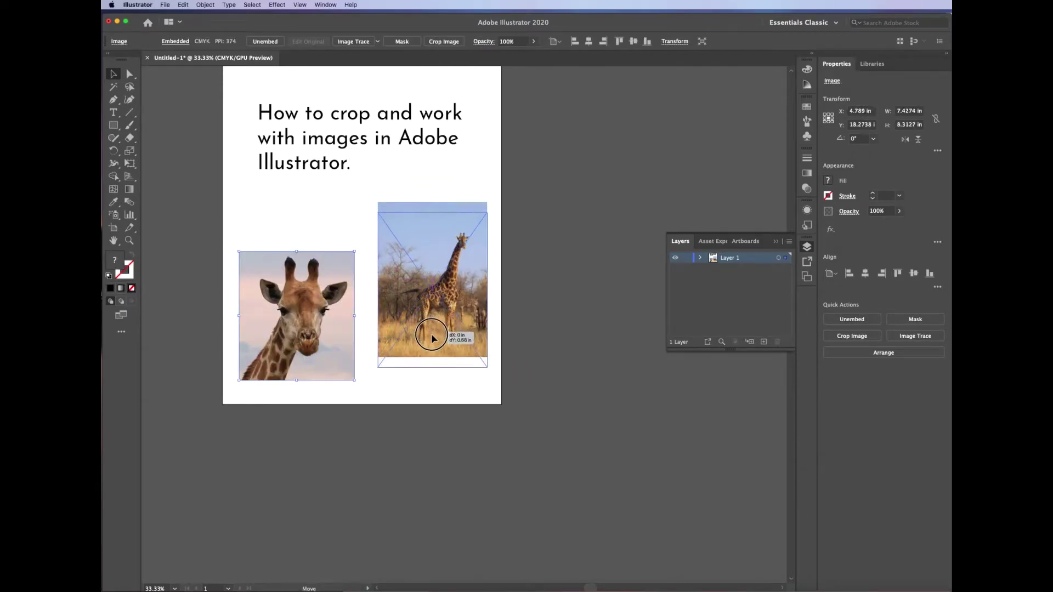
pyautogui.moveTo(430, 337); pyautogui.dragTo(430, 359)
pyautogui.moveTo(381, 228); pyautogui.dragTo(369, 214)
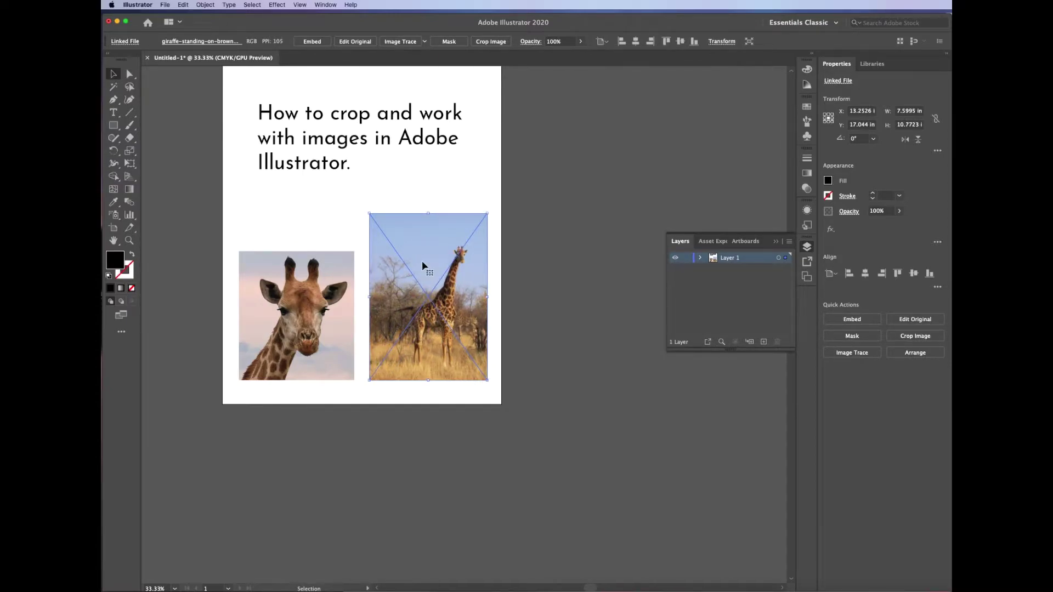
# Step: Deselect the standing giraffe photo, activate the Pen tool and set the fill to None
pyautogui.press('super+equal')
pyautogui.press('super+equal')
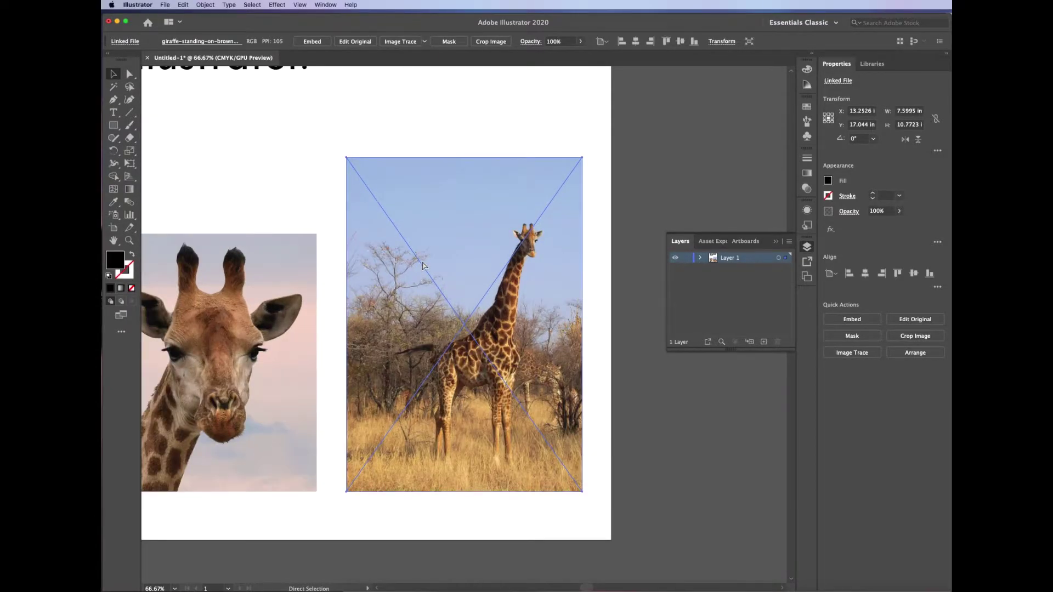
pyautogui.press('super+equal')
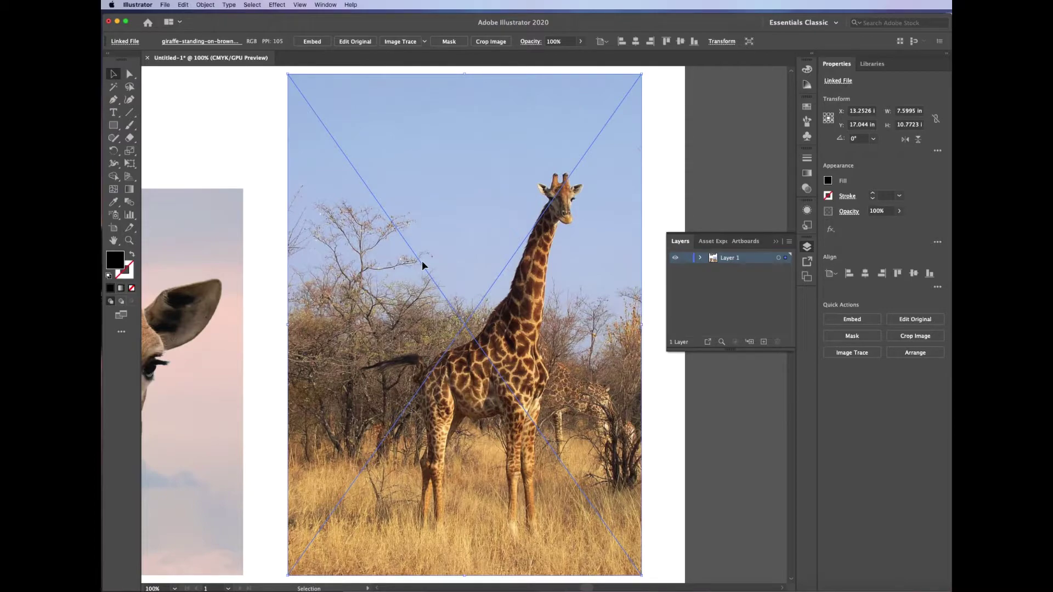
pyautogui.click(222, 134)
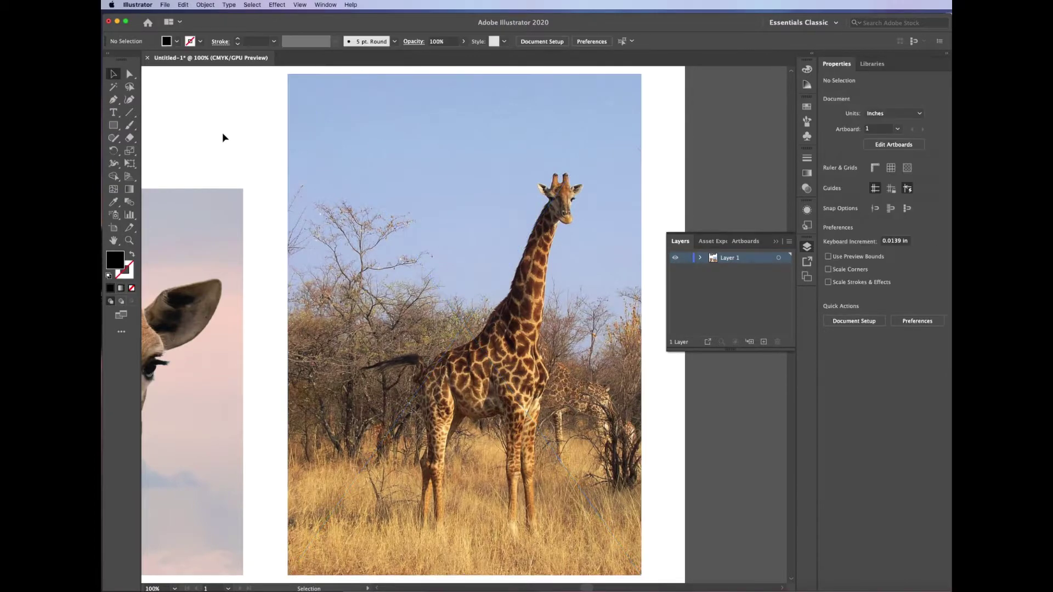
pyautogui.click(112, 101)
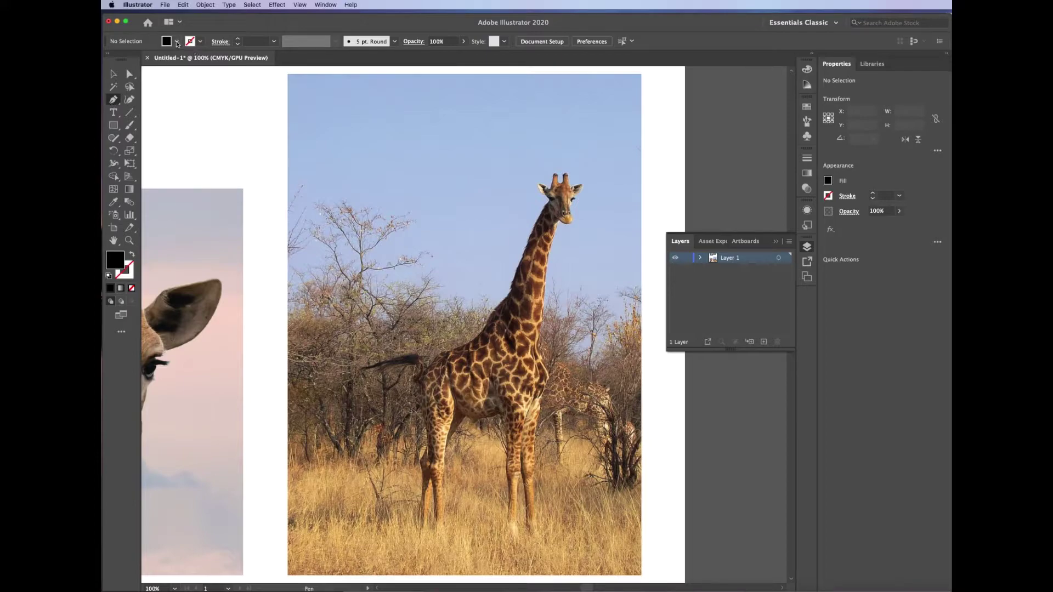
pyautogui.click(177, 43)
pyautogui.click(107, 59)
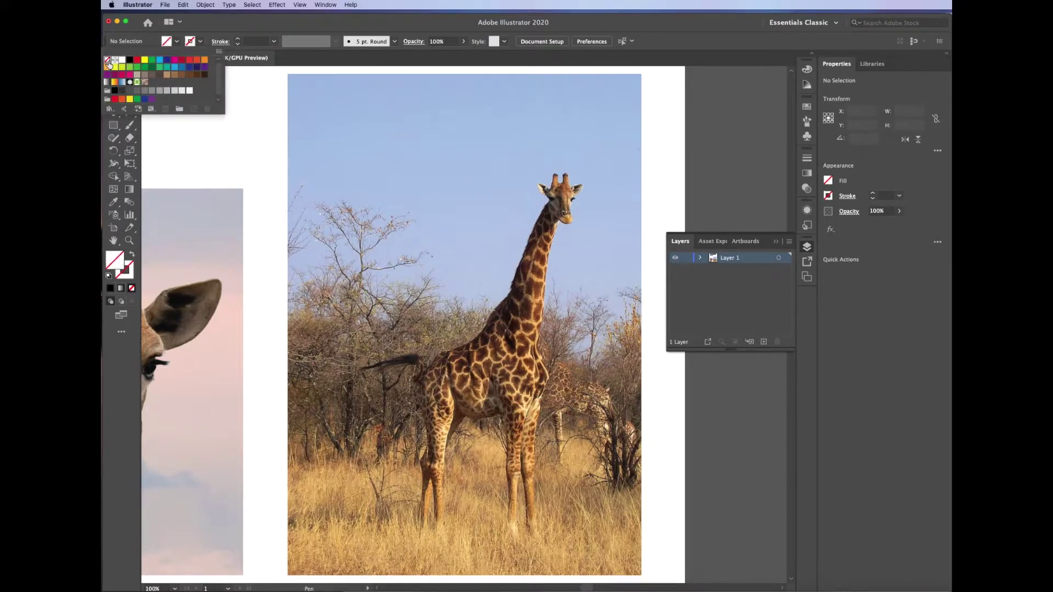
# Step: Set the stroke color to red F90D0D
pyautogui.click(200, 43)
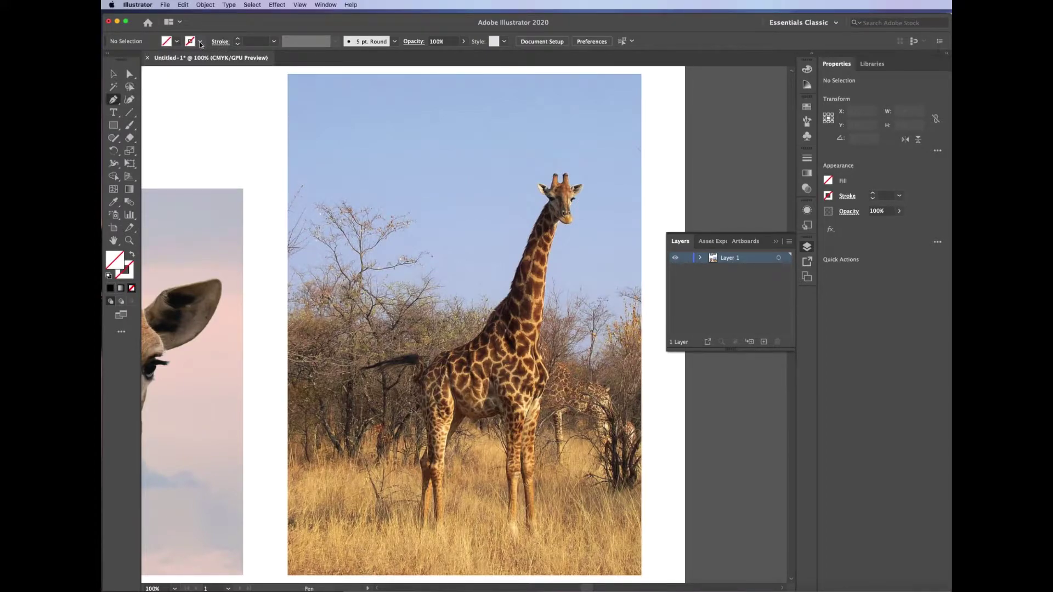
pyautogui.click(130, 267)
pyautogui.doubleClick(129, 267)
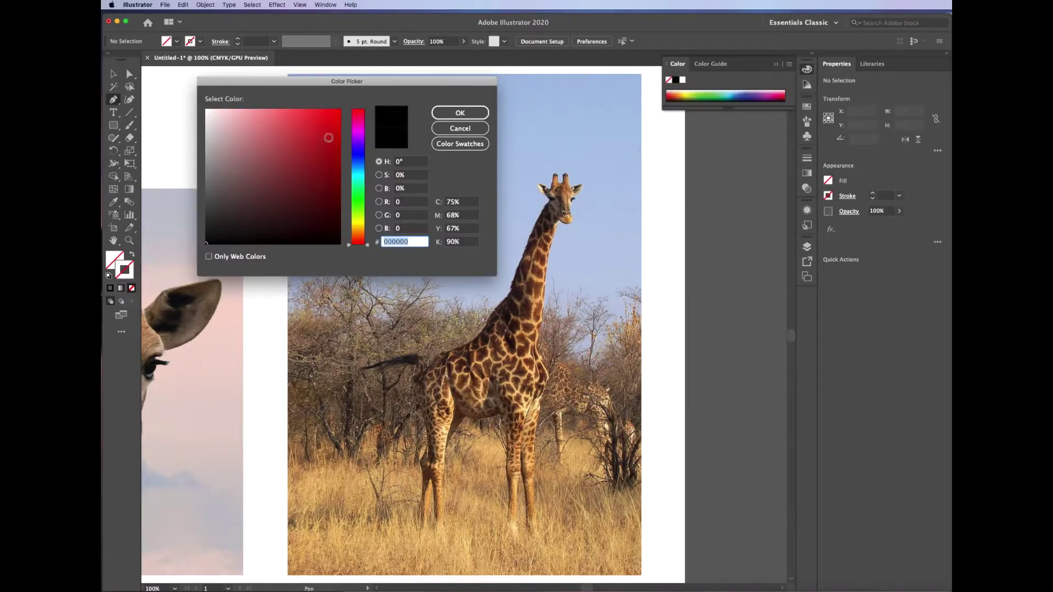
pyautogui.moveTo(328, 138); pyautogui.dragTo(334, 111)
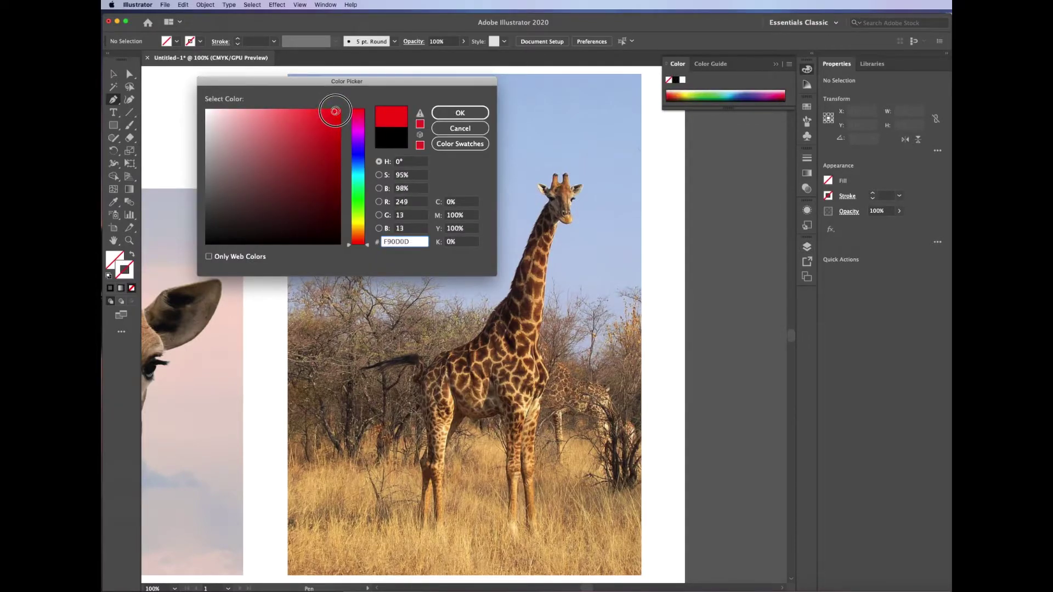
pyautogui.click(452, 113)
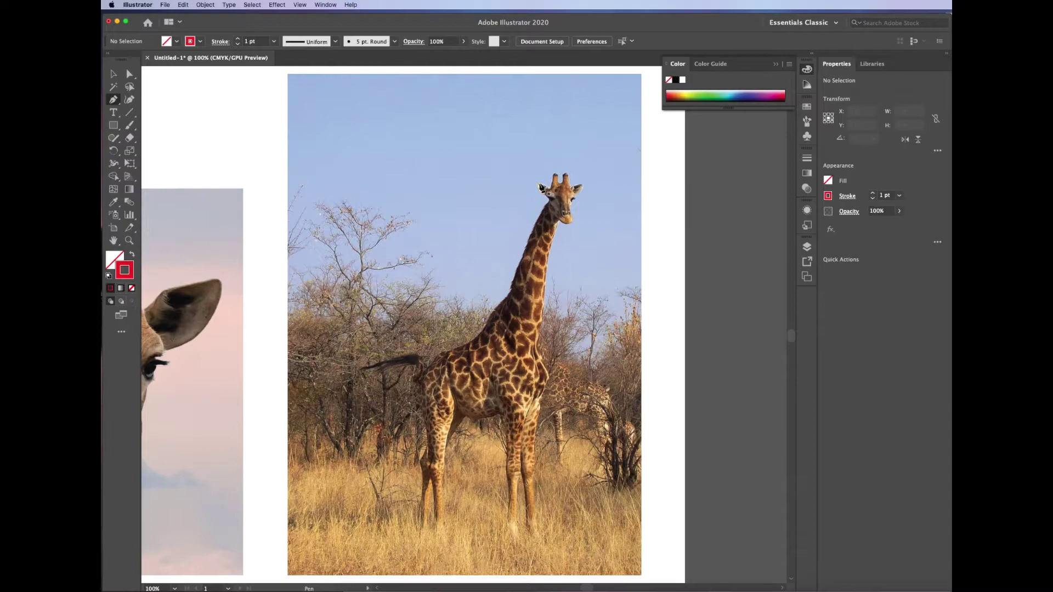
# Step: Trace the standing giraffe's head with the Pen tool, from the left ear over the horns and right ear to the muzzle
pyautogui.click(542, 188)
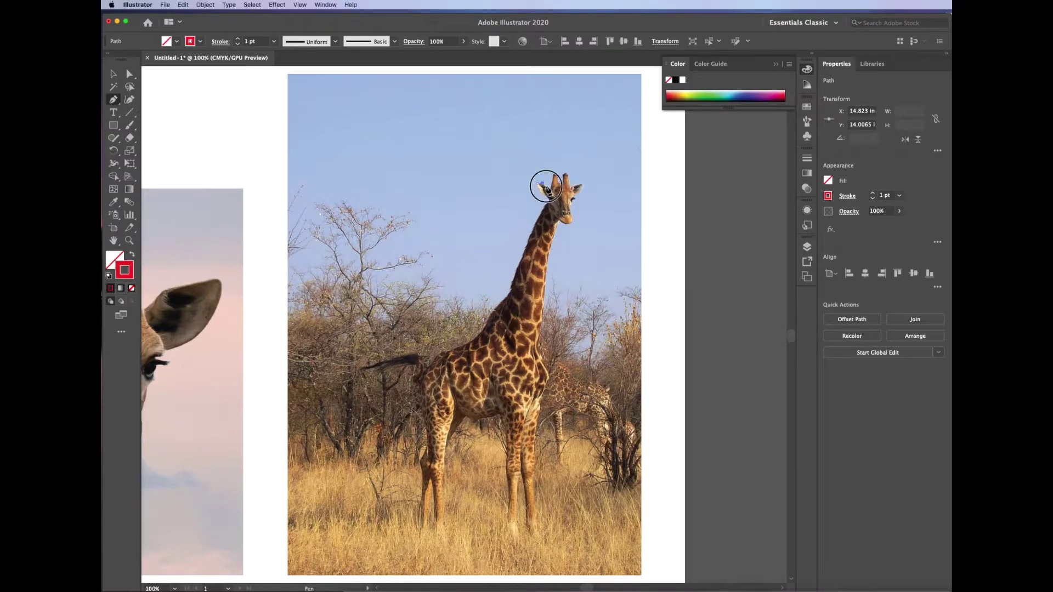
pyautogui.click(552, 190)
pyautogui.moveTo(552, 179); pyautogui.dragTo(569, 179)
pyautogui.click(571, 181)
pyautogui.click(578, 181)
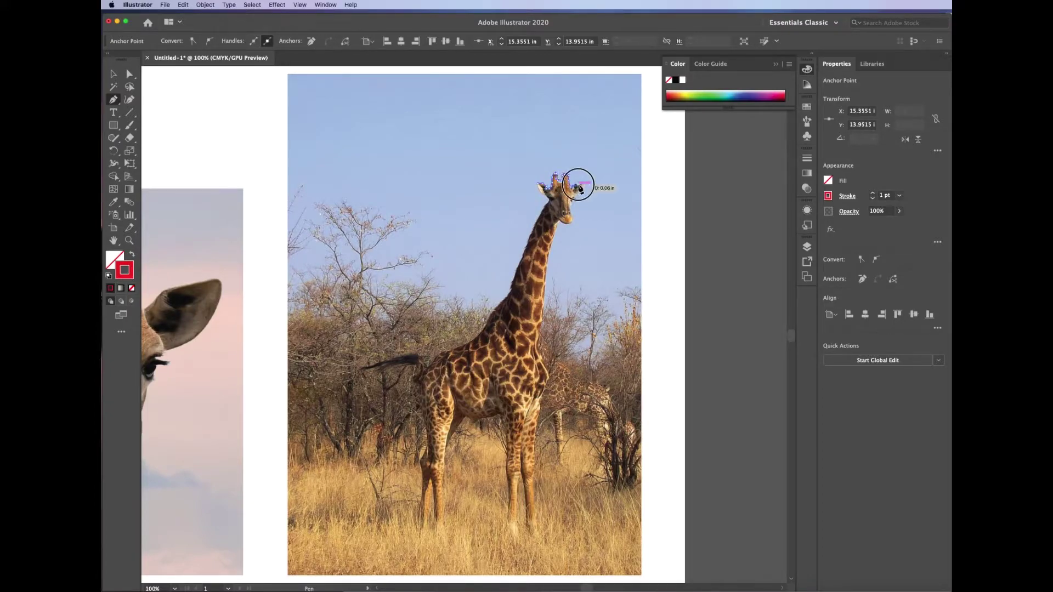
pyautogui.click(583, 188)
pyautogui.click(574, 201)
pyautogui.click(573, 217)
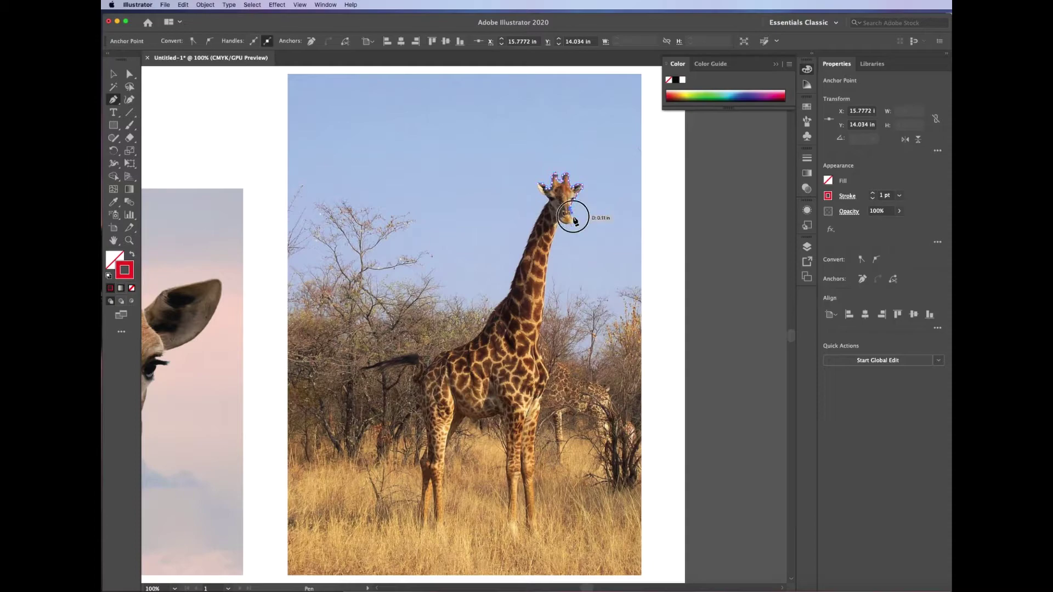
pyautogui.click(566, 223)
# Step: Continue the Pen outline down the front of the neck and around the chest to the top of the front leg
pyautogui.moveTo(563, 227); pyautogui.dragTo(549, 292)
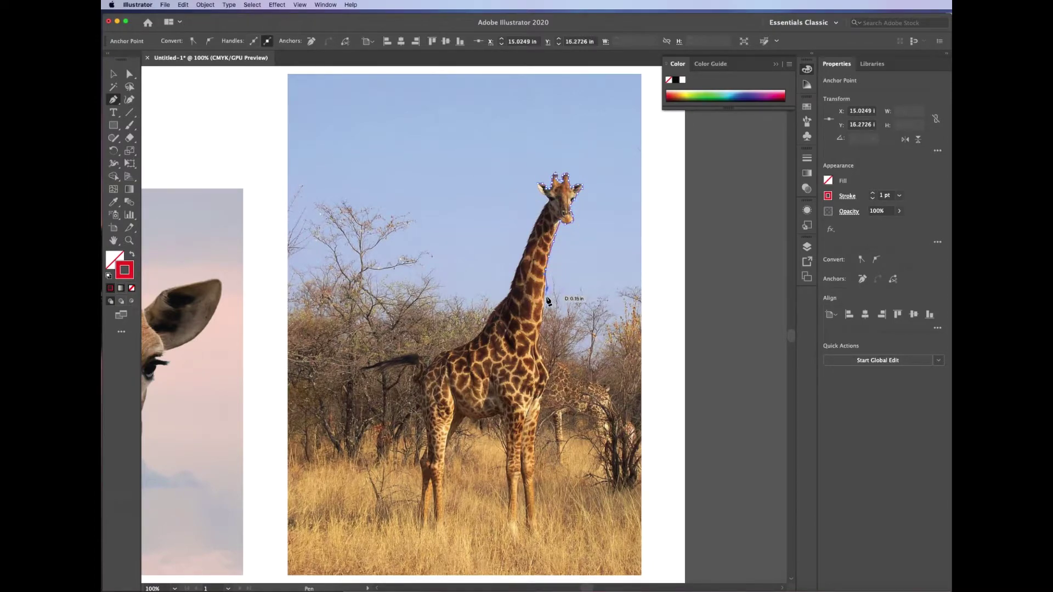
pyautogui.click(541, 332)
pyautogui.moveTo(539, 344); pyautogui.dragTo(543, 353)
pyautogui.click(543, 353)
pyautogui.click(547, 366)
pyautogui.click(547, 383)
pyautogui.click(542, 399)
pyautogui.click(538, 412)
pyautogui.click(538, 419)
# Step: Trace the right front leg down its outer edge, around the hoof and up its inner edge to the gap between the legs
pyautogui.click(534, 495)
pyautogui.click(535, 525)
pyautogui.click(536, 532)
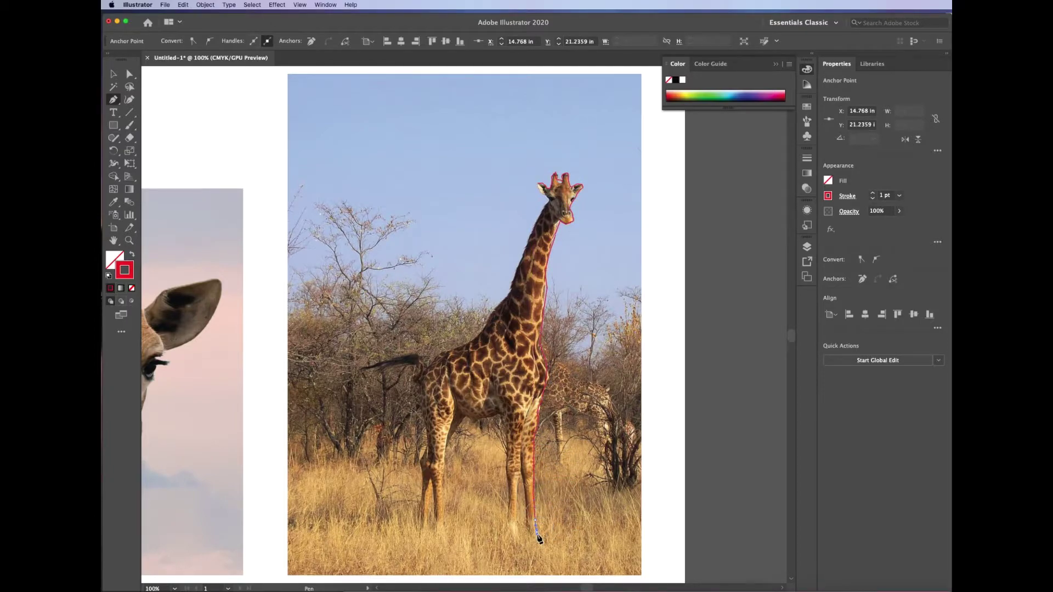
pyautogui.click(535, 535)
pyautogui.click(529, 532)
pyautogui.click(528, 525)
pyautogui.click(528, 515)
pyautogui.click(525, 500)
pyautogui.click(525, 490)
pyautogui.click(521, 474)
# Step: Outline the left front leg around its hoof and back up to the belly
pyautogui.click(518, 482)
pyautogui.click(517, 495)
pyautogui.click(516, 510)
pyautogui.click(519, 525)
pyautogui.click(516, 535)
pyautogui.click(507, 535)
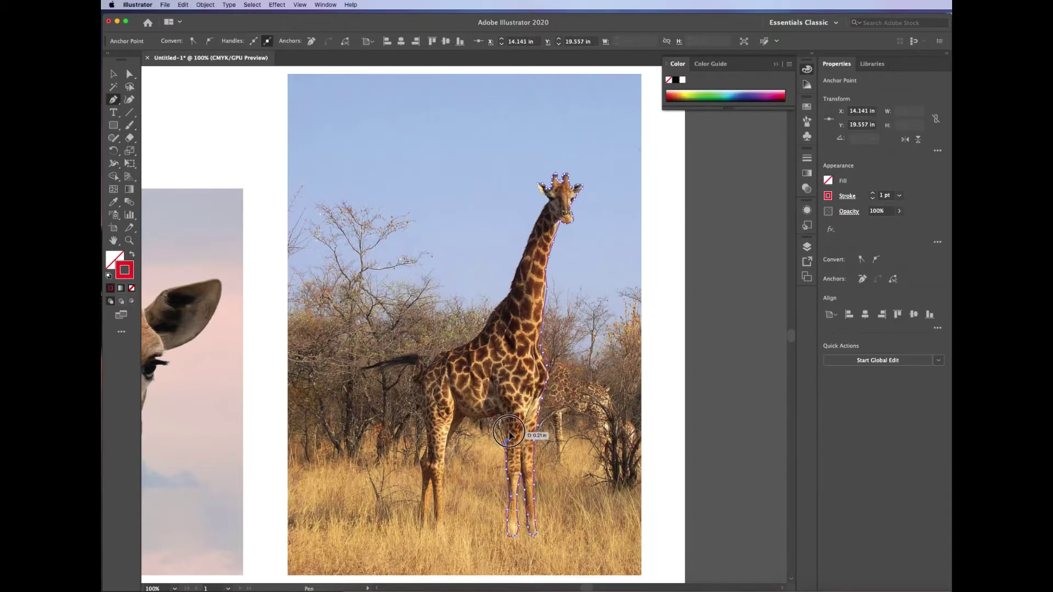
pyautogui.click(499, 415)
# Step: Trace the belly and both hind legs, including their hooves and the gap between them
pyautogui.click(466, 418)
pyautogui.click(443, 533)
pyautogui.click(432, 490)
pyautogui.click(428, 531)
pyautogui.click(420, 521)
pyautogui.click(431, 433)
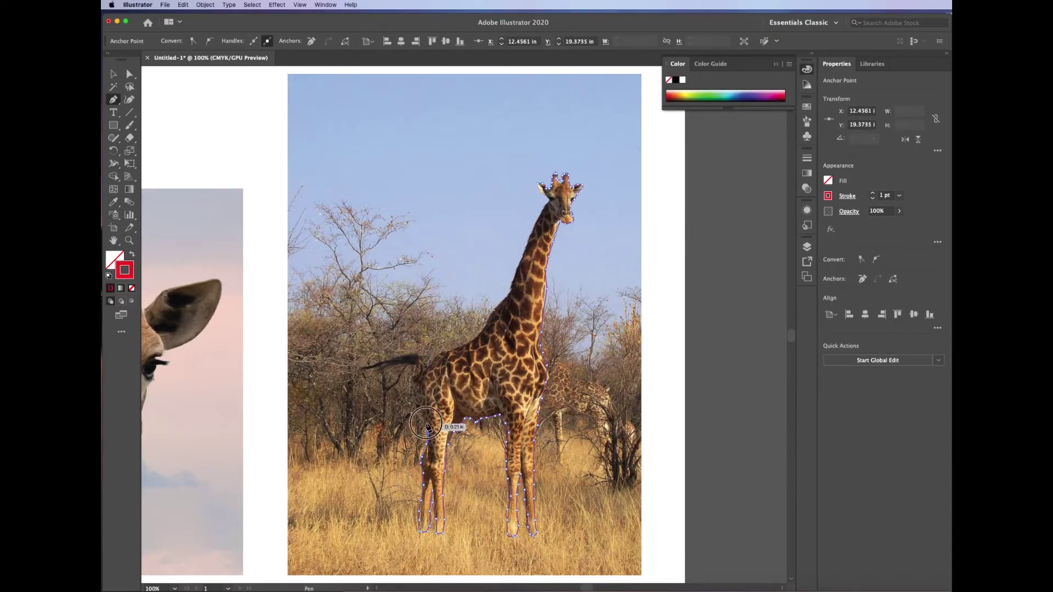
# Step: Trace the rump and tail, and complete the outline along the back and neck to a closed path at the left ear
pyautogui.click(420, 378)
pyautogui.click(368, 370)
pyautogui.click(417, 357)
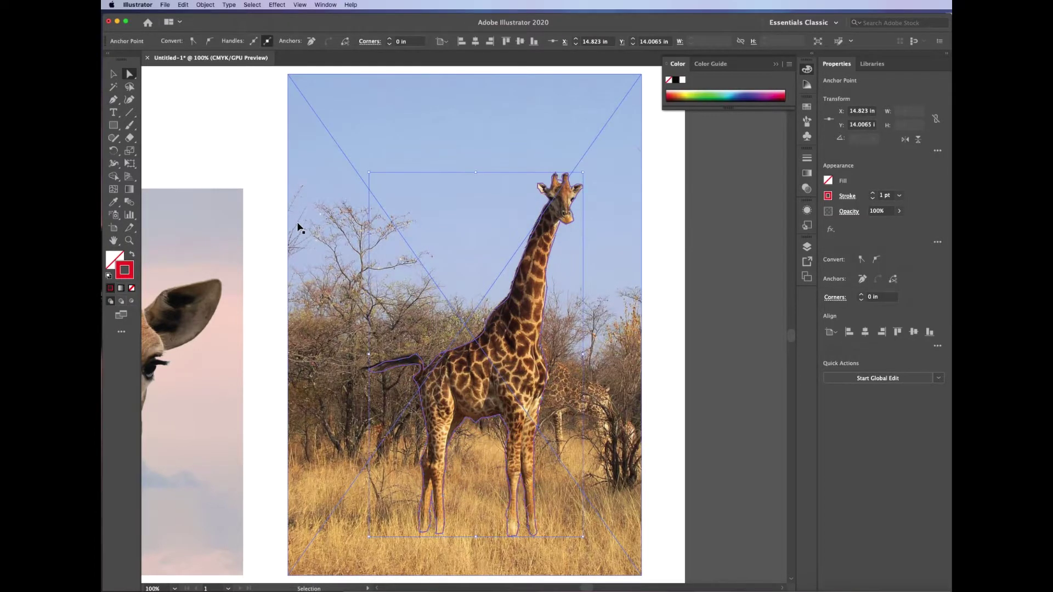
# Step: Adjust the outline's anchor points below the left ear and between the horns to follow the edges of the giraffe's head
pyautogui.press('super+equal')
pyautogui.press('super+equal')
pyautogui.press('super+equal')
pyautogui.press('super+equal')
pyautogui.press('super+equal')
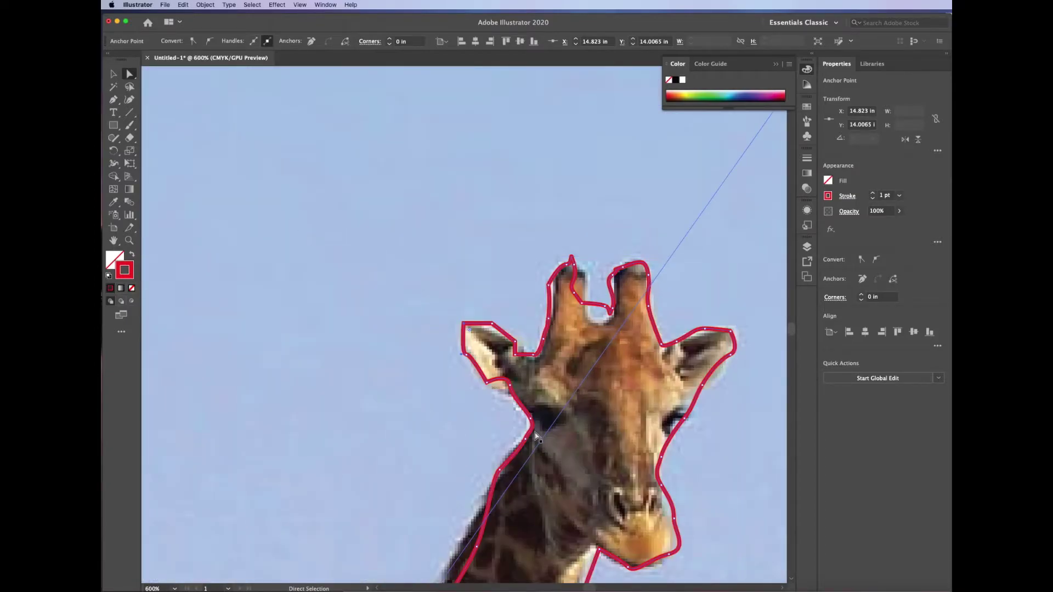
pyautogui.moveTo(509, 385); pyautogui.dragTo(501, 405)
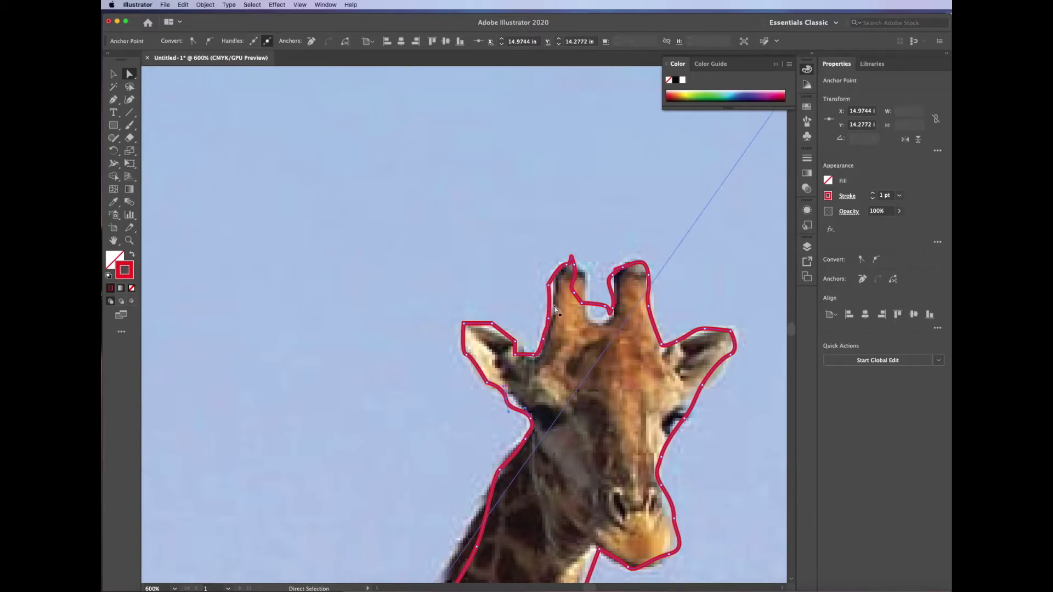
pyautogui.moveTo(590, 310)
pyautogui.mouseDown()
pyautogui.moveTo(591, 324)
pyautogui.moveTo(603, 307)
pyautogui.moveTo(601, 325)
pyautogui.moveTo(577, 262)
pyautogui.moveTo(598, 288)
pyautogui.moveTo(609, 284)
pyautogui.moveTo(596, 281)
pyautogui.moveTo(587, 305)
pyautogui.mouseUp()
pyautogui.scroll(-3, 676, 376)
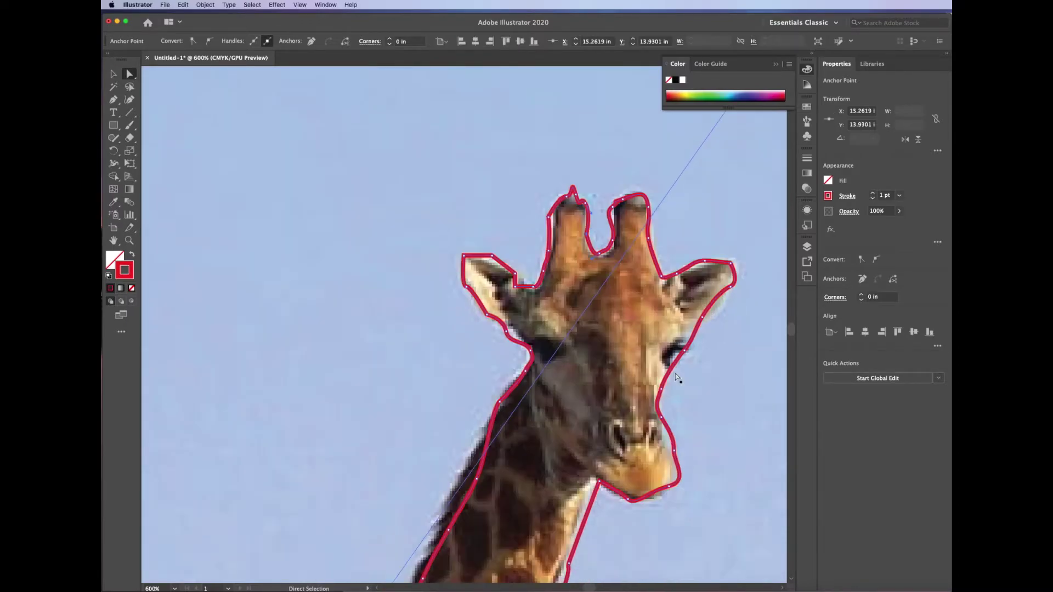
# Step: Move the outline's anchor points inward around the muzzle, chin and throat to fit the photo
pyautogui.scroll(-2, 675, 377)
pyautogui.click(676, 395)
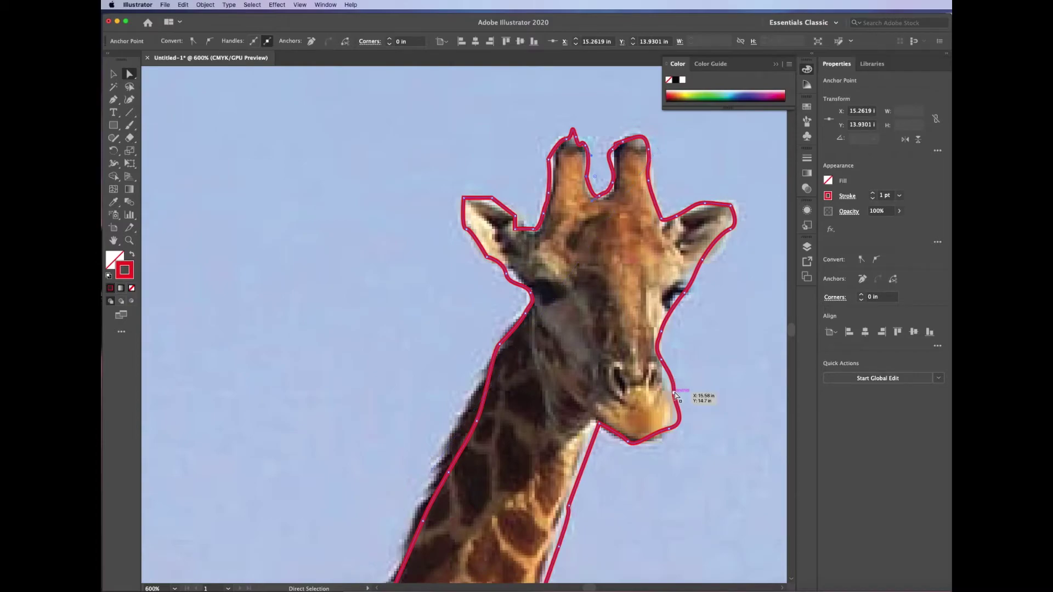
pyautogui.moveTo(674, 394); pyautogui.dragTo(670, 392)
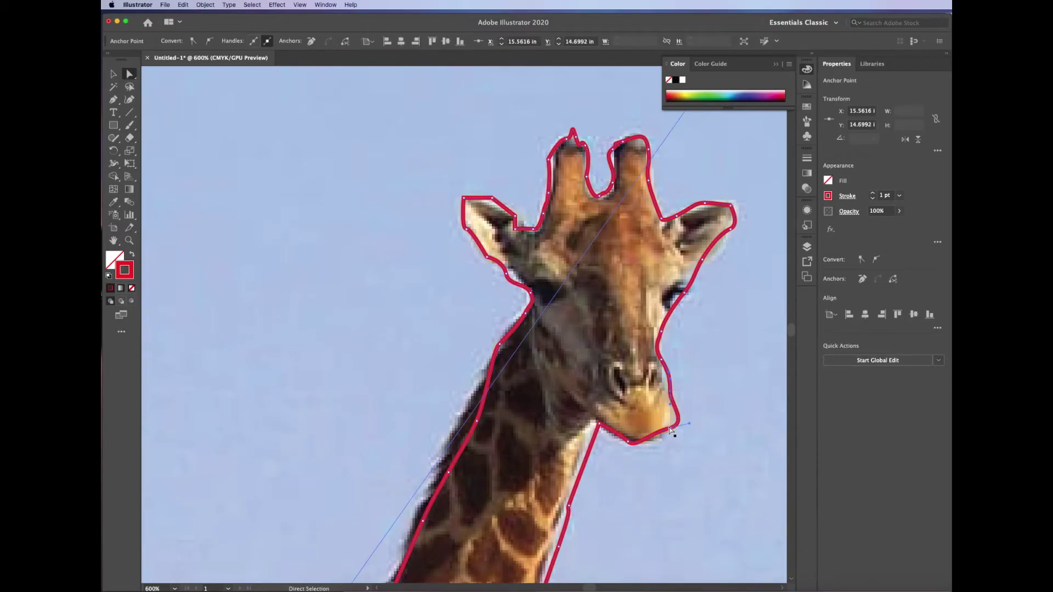
pyautogui.moveTo(669, 429); pyautogui.dragTo(661, 442)
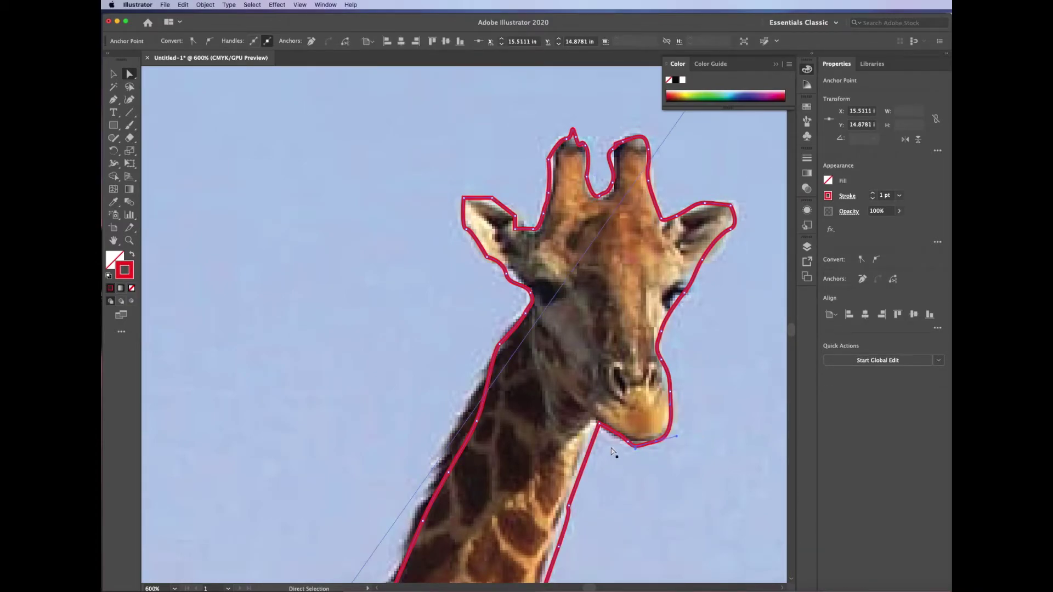
pyautogui.click(594, 467)
pyautogui.moveTo(599, 425); pyautogui.dragTo(593, 428)
# Step: Refine the outline's anchor points around the lower front legs and the gap between them
pyautogui.scroll(-15, 594, 489)
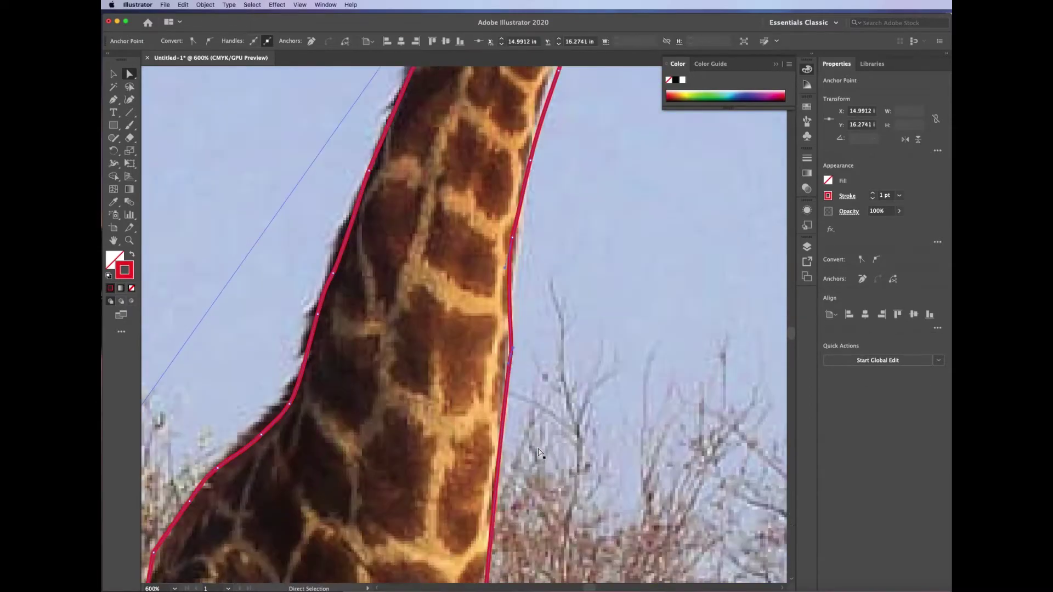
pyautogui.scroll(-15, 488, 258)
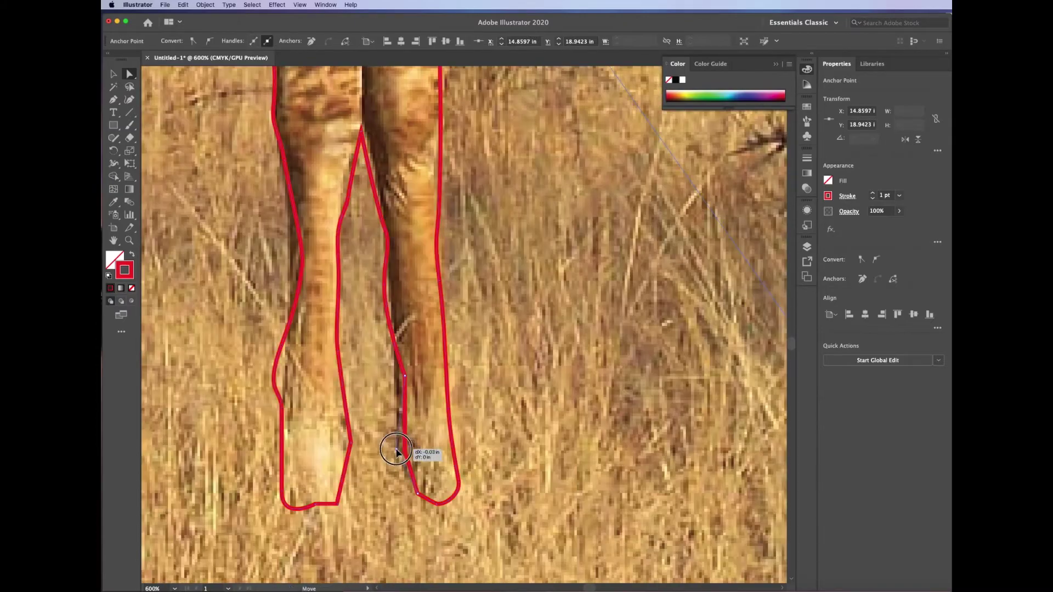
pyautogui.click(390, 259)
pyautogui.moveTo(360, 133); pyautogui.dragTo(364, 129)
pyautogui.moveTo(282, 346); pyautogui.dragTo(288, 349)
pyautogui.moveTo(303, 265); pyautogui.dragTo(285, 272)
pyautogui.scroll(10, 285, 273)
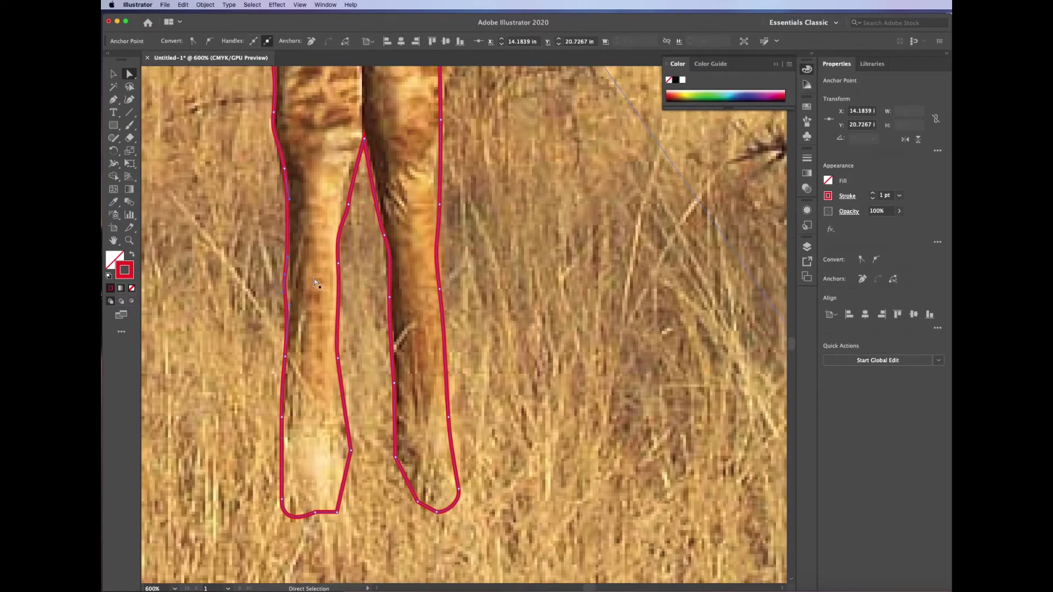
# Step: Adjust the outline along the upper front leg and raise the dipping anchor points under the belly
pyautogui.click(273, 212)
pyautogui.moveTo(271, 235); pyautogui.dragTo(271, 236)
pyautogui.scroll(10, 384, 246)
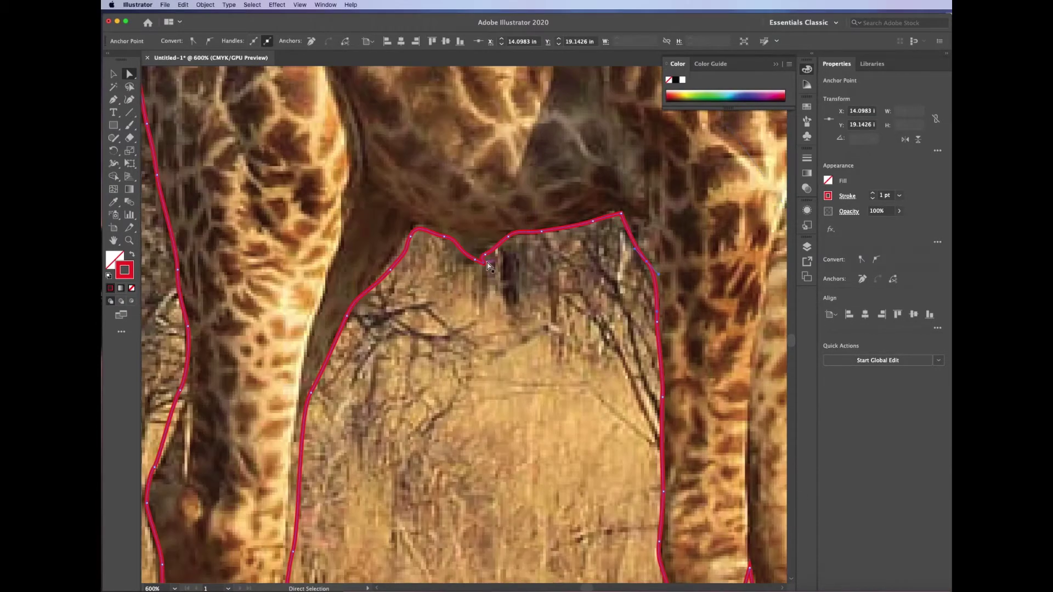
pyautogui.click(476, 264)
pyautogui.moveTo(475, 263)
pyautogui.mouseDown()
pyautogui.moveTo(458, 281)
pyautogui.moveTo(465, 250)
pyautogui.moveTo(489, 252)
pyautogui.mouseUp()
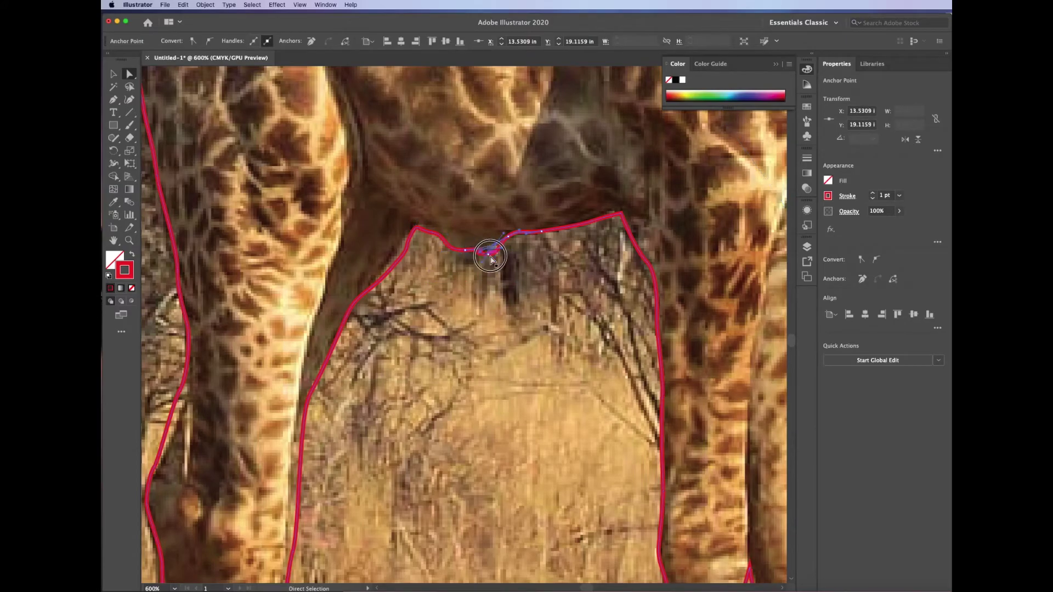
# Step: Reshape the outline in the gap between the hind legs with the Direct Selection tool
pyautogui.click(130, 101)
pyautogui.click(130, 73)
pyautogui.scroll(-10, 231, 275)
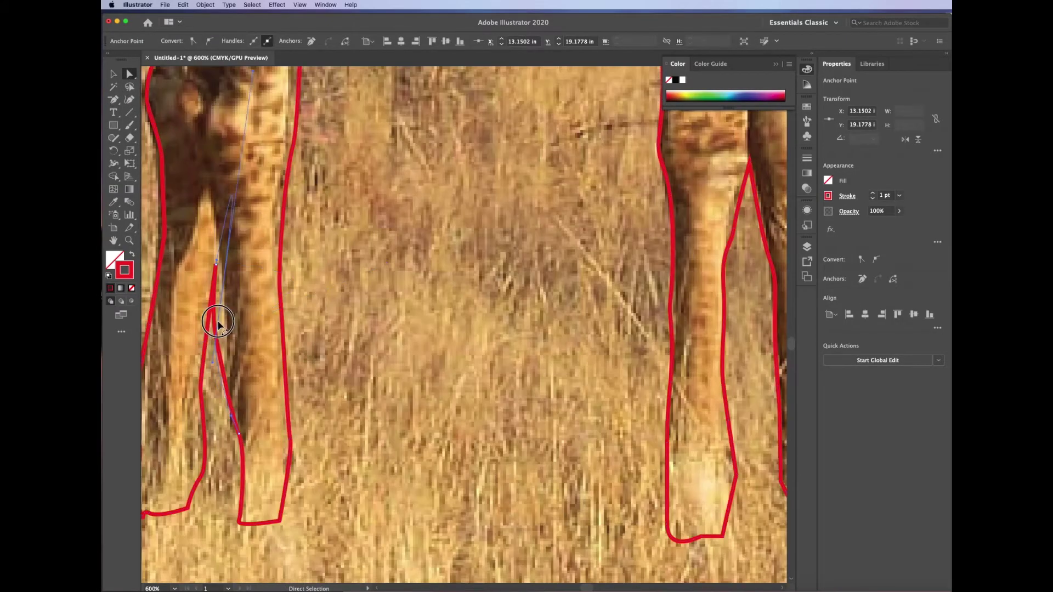
pyautogui.click(229, 321)
pyautogui.scroll(20, 228, 321)
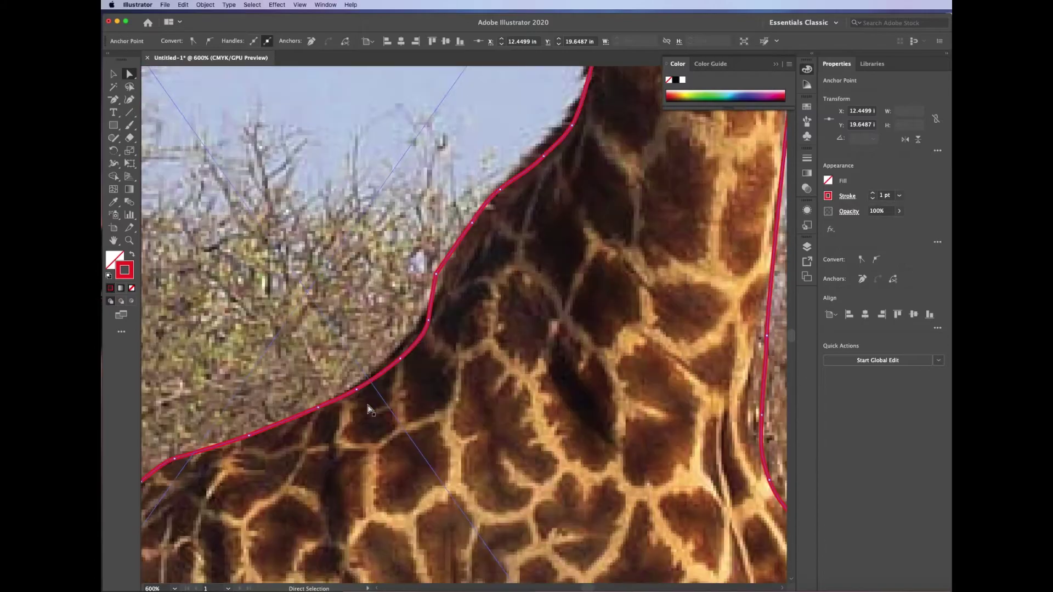
# Step: Swap the giraffe outline's fill and stroke to make a solid red silhouette, and deselect it
pyautogui.press('super+1')
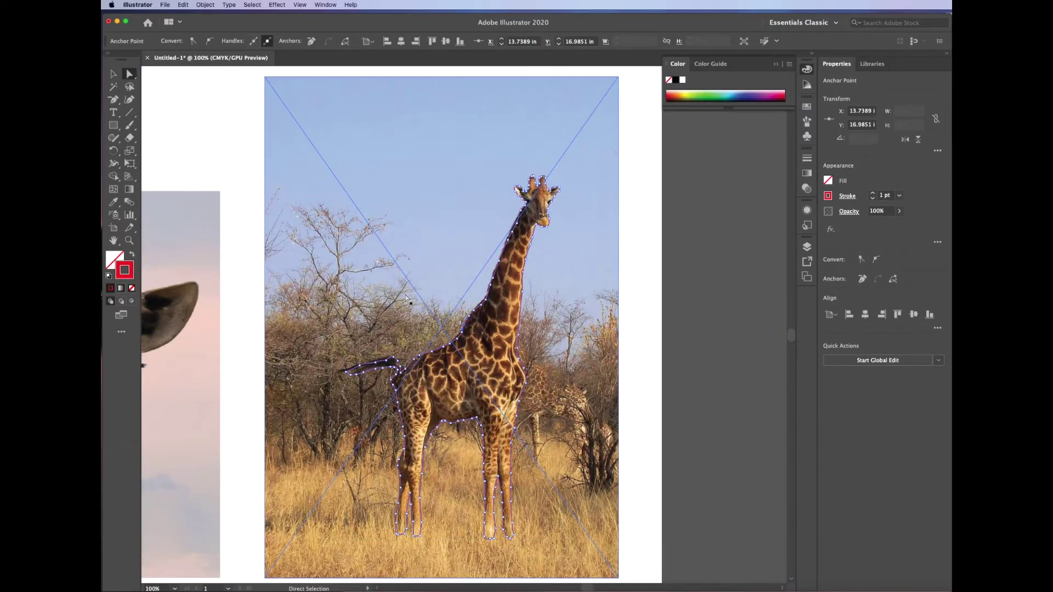
pyautogui.click(132, 256)
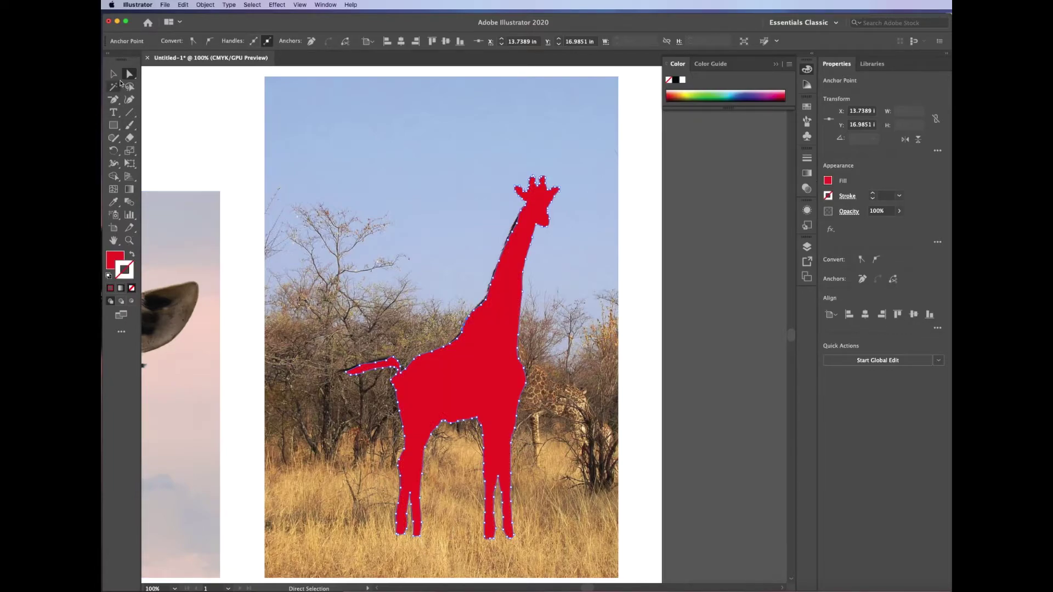
pyautogui.click(114, 74)
pyautogui.click(177, 118)
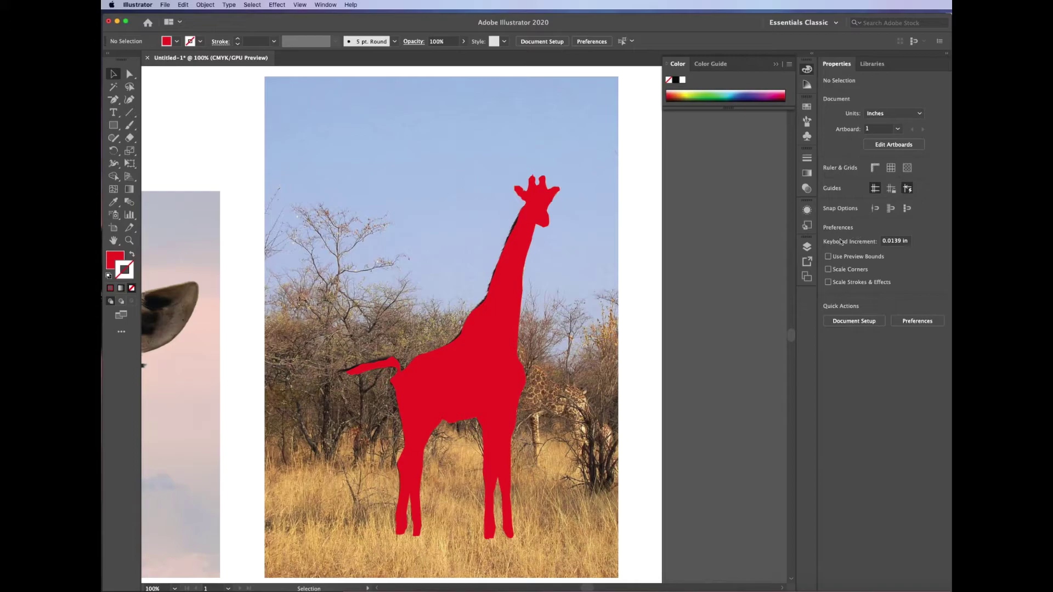
# Step: Select the red silhouette together with the giraffe photo and make a clipping mask from them
pyautogui.click(807, 247)
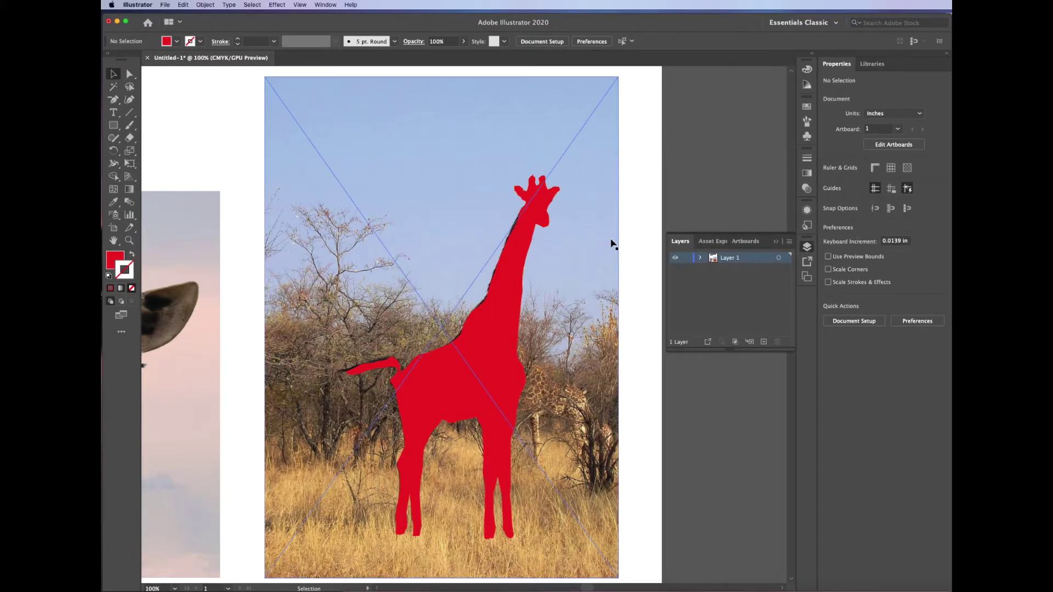
pyautogui.click(521, 262)
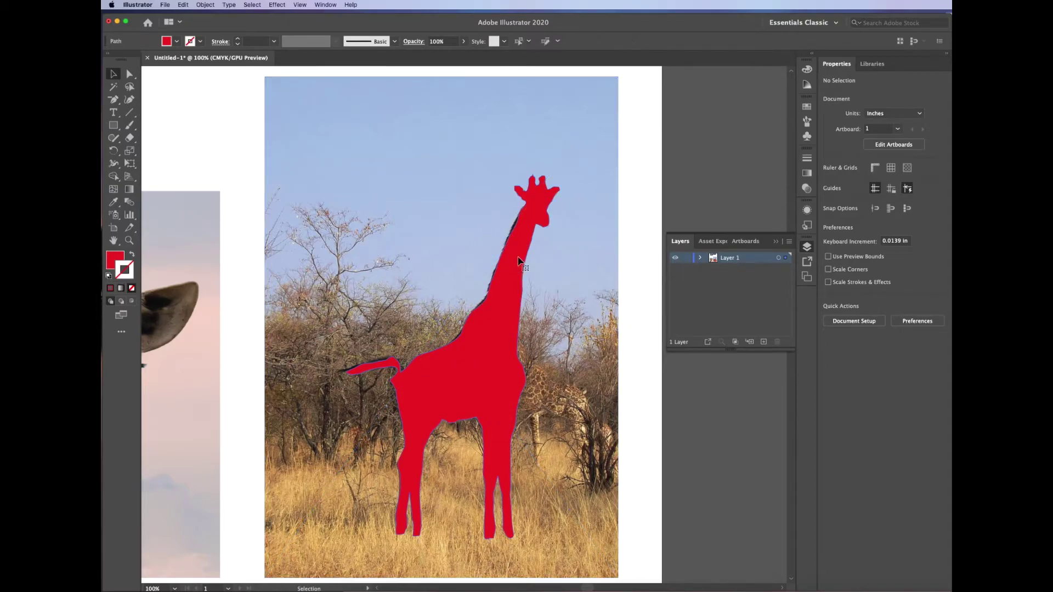
pyautogui.keyDown('shift'); pyautogui.click(604, 241); pyautogui.keyUp('shift')
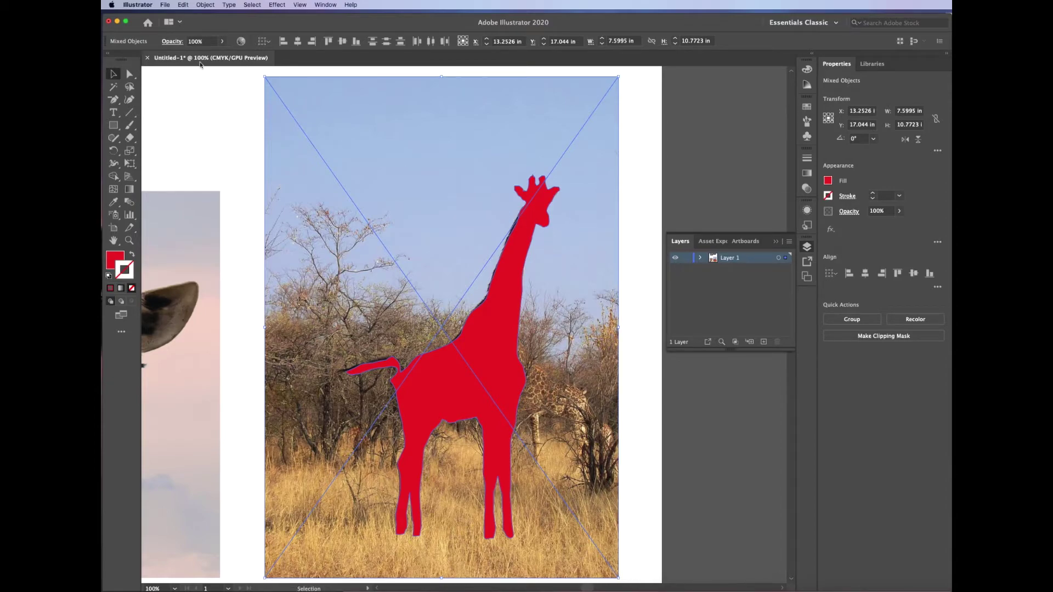
pyautogui.click(165, 5)
pyautogui.moveTo(204, 6)
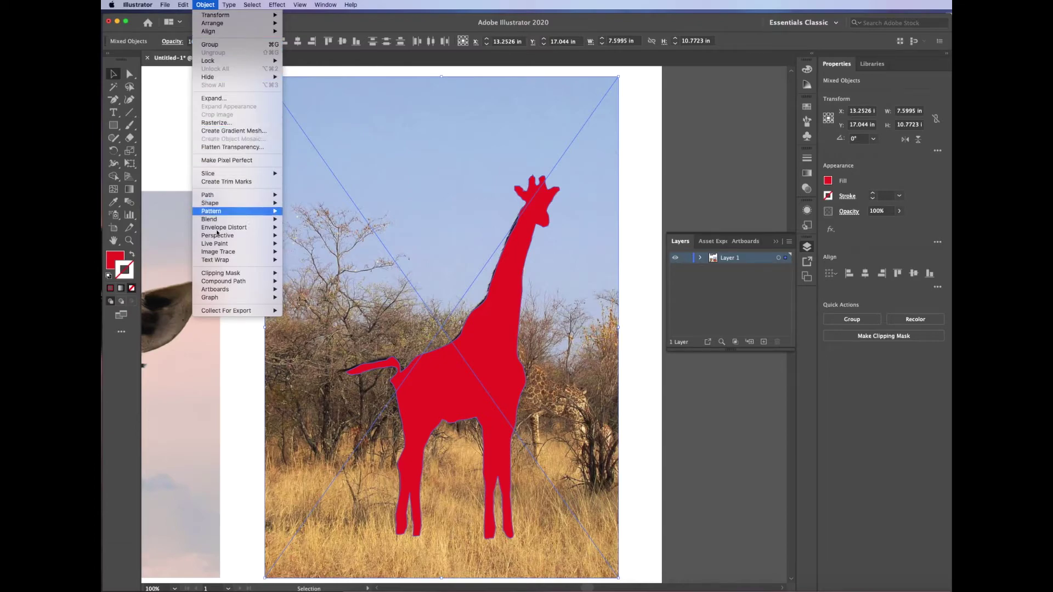
pyautogui.moveTo(225, 253)
pyautogui.moveTo(224, 275)
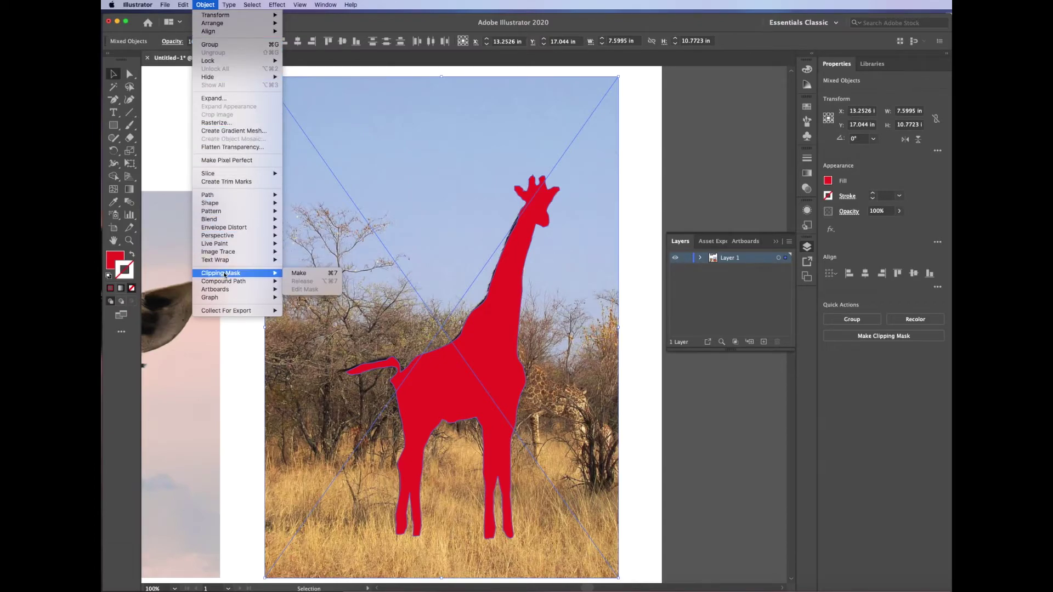
pyautogui.click(304, 274)
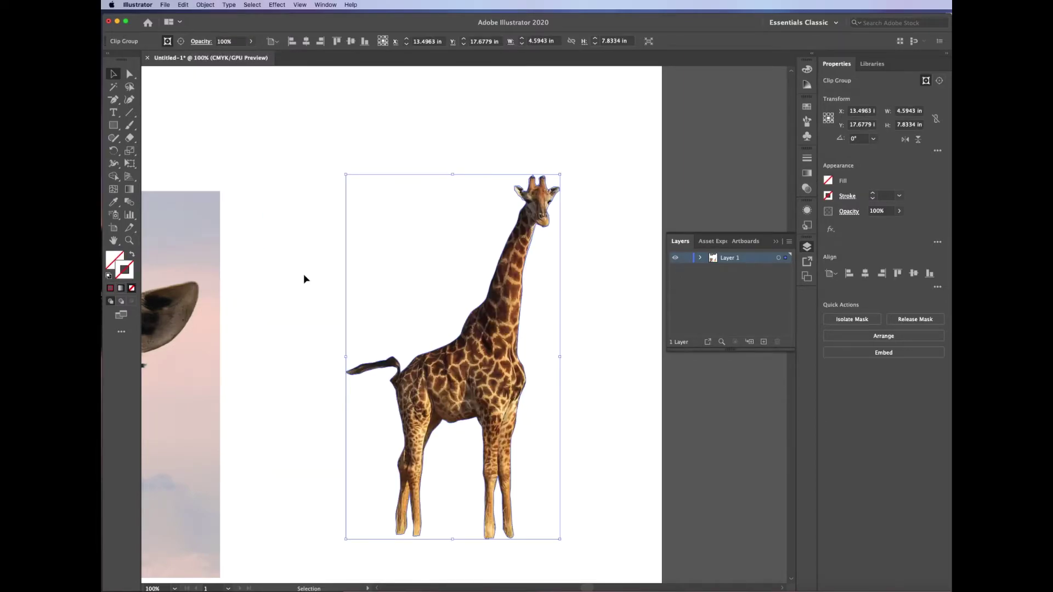
# Step: Switch the giraffe clip group to editing the clipping mask's contents
pyautogui.click(303, 275)
pyautogui.click(182, 4)
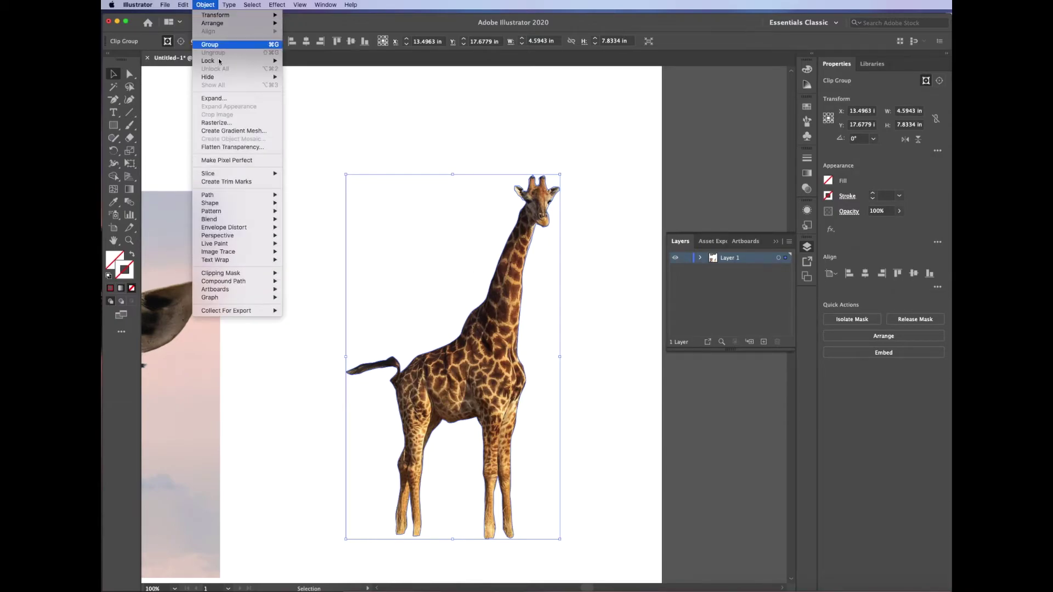
pyautogui.moveTo(244, 273)
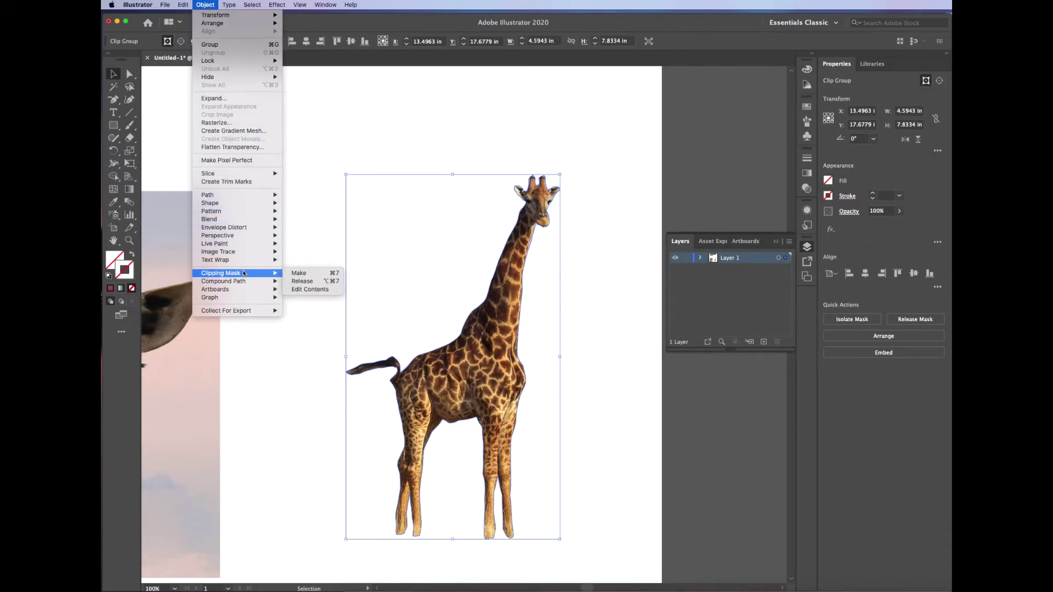
pyautogui.click(314, 291)
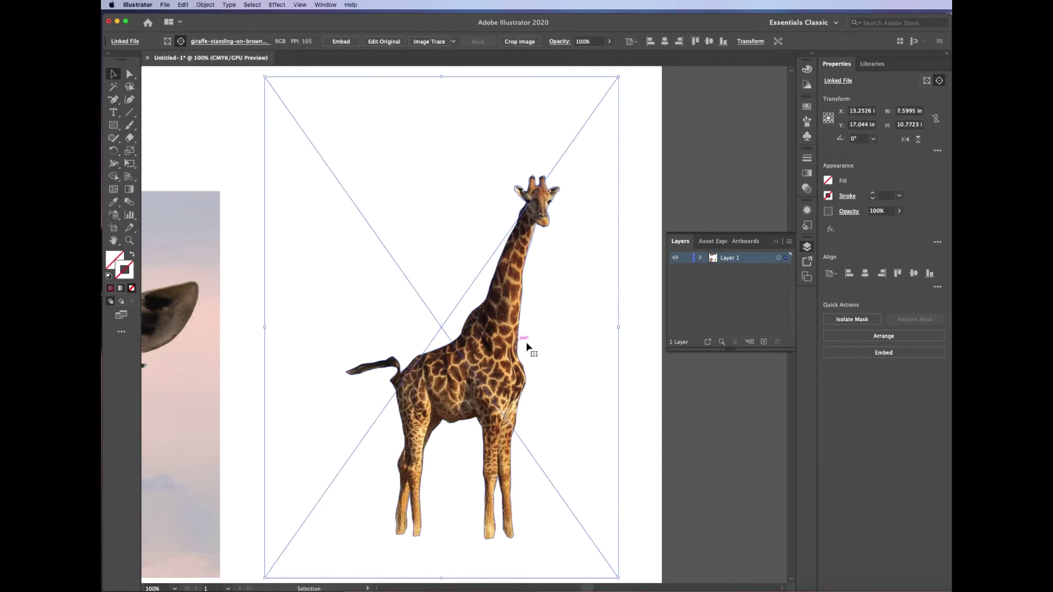
# Step: Try shifting the giraffe photo and its clipping path to the right, and undo the moves
pyautogui.moveTo(508, 350); pyautogui.dragTo(546, 340)
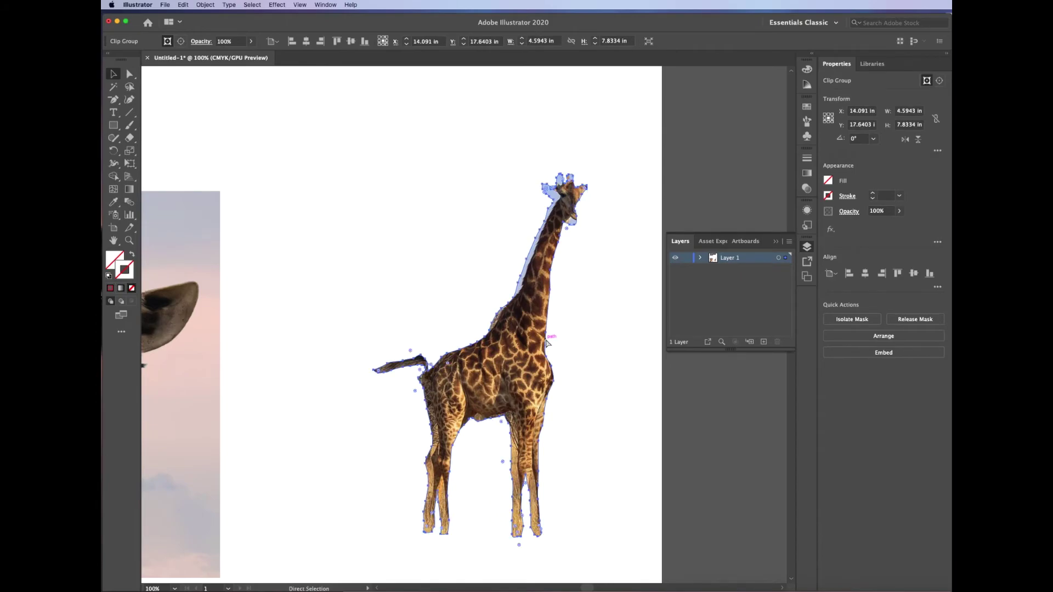
pyautogui.press('super+z')
pyautogui.press('super+z')
pyautogui.press('super+z')
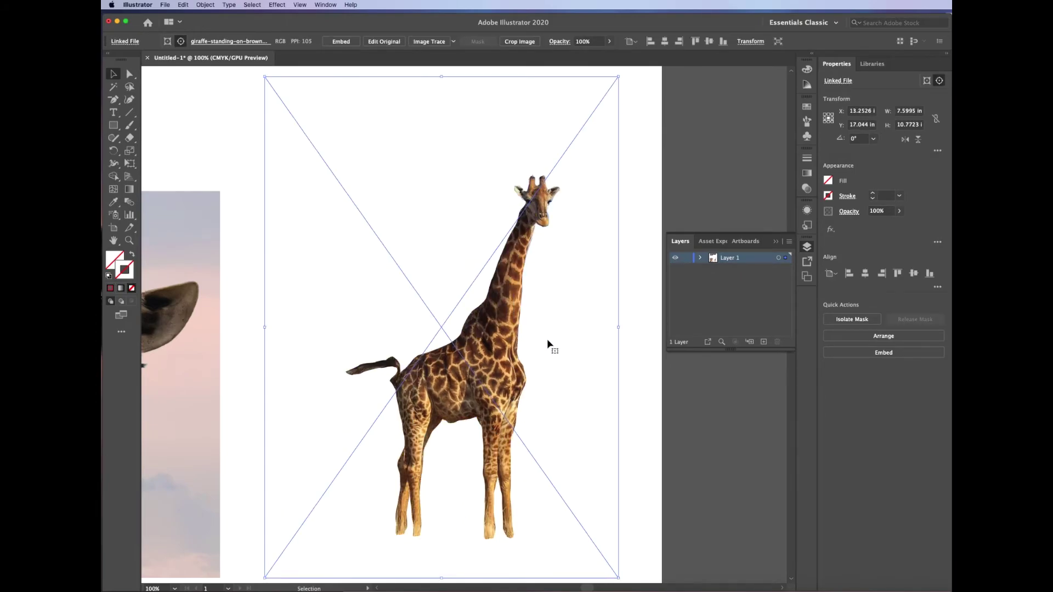
# Step: Isolate the giraffe's clipping path, pull an anchor point on the front of the neck outward into the sky, and exit isolation
pyautogui.click(651, 371)
pyautogui.click(520, 354)
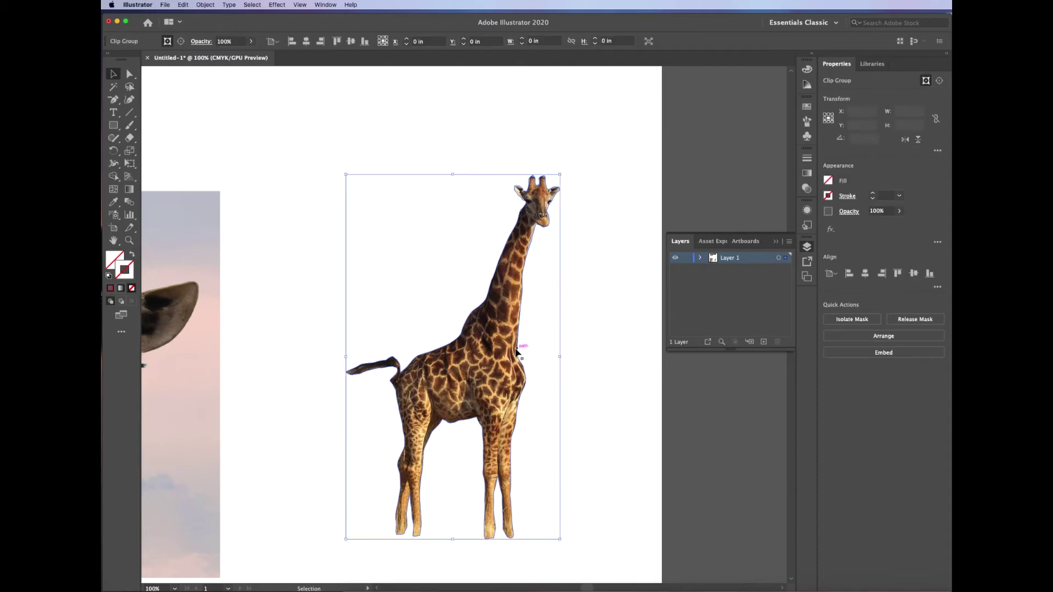
pyautogui.doubleClick(519, 346)
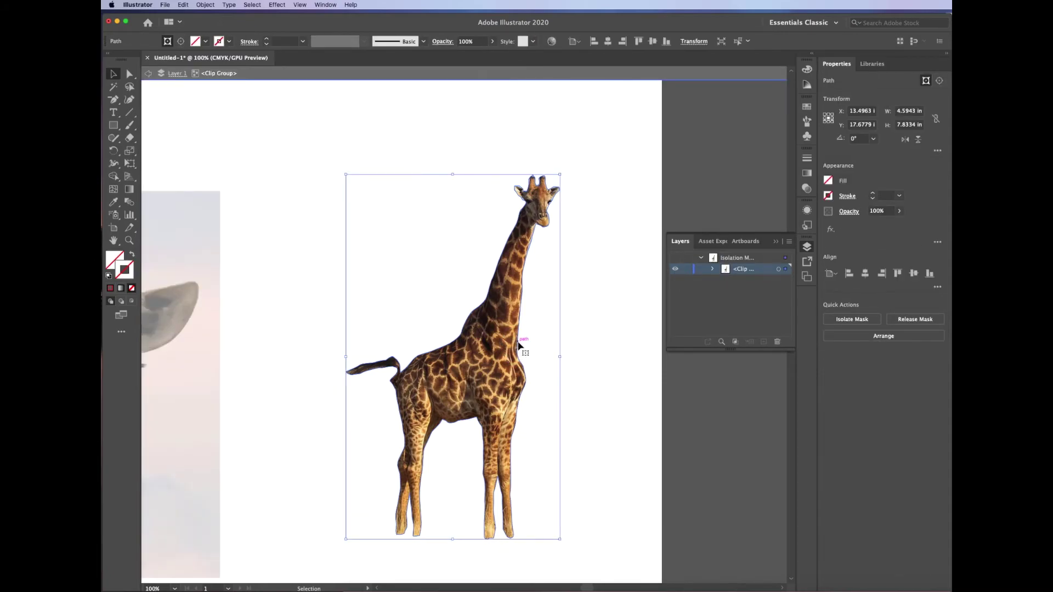
pyautogui.doubleClick(519, 345)
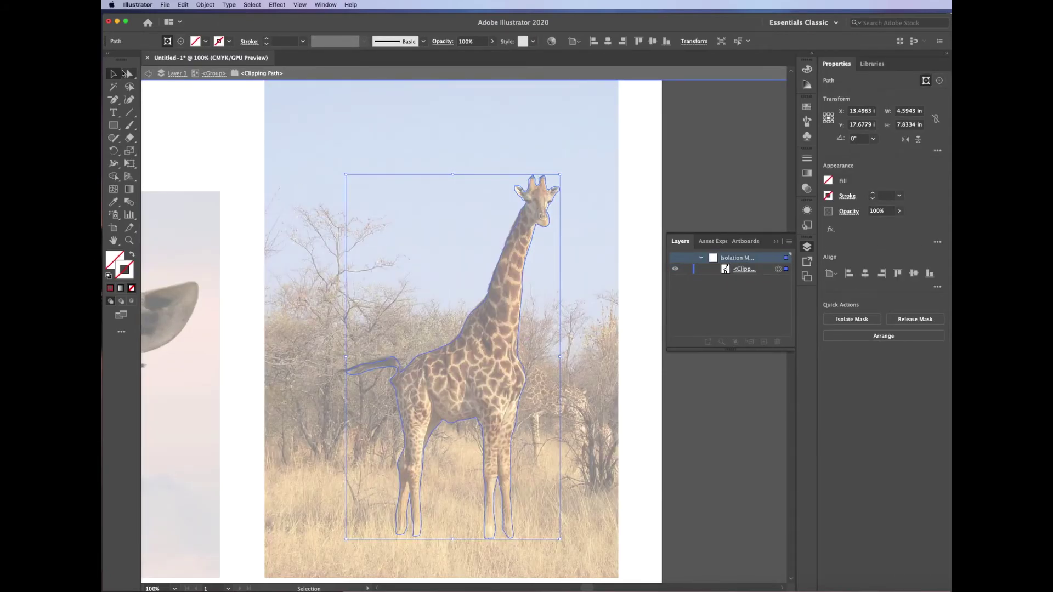
pyautogui.click(132, 76)
pyautogui.moveTo(523, 291); pyautogui.dragTo(549, 294)
pyautogui.doubleClick(639, 289)
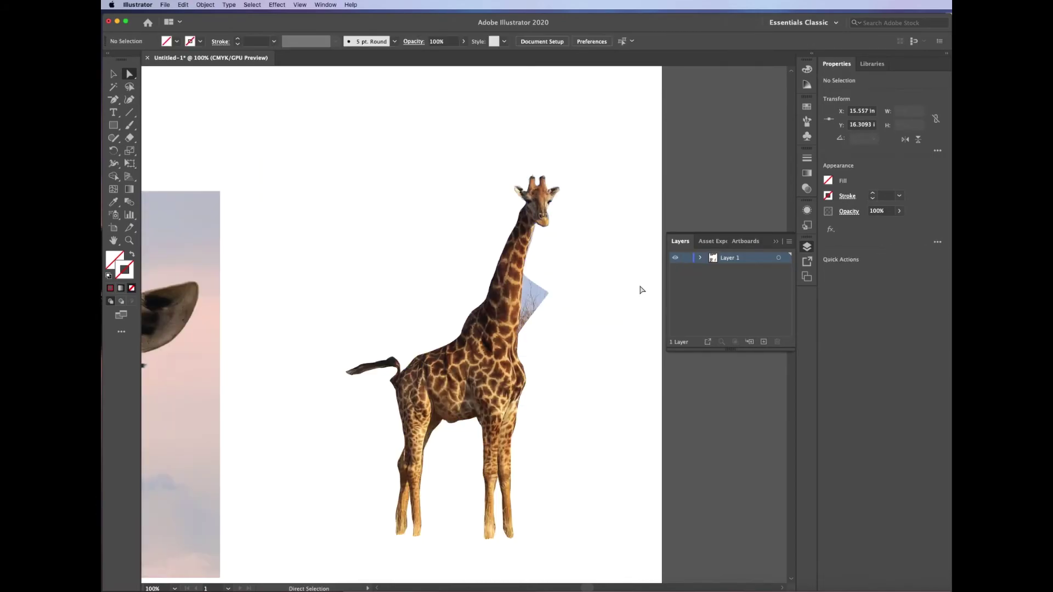
# Step: Isolate the giraffe clip group again, move the protruding anchor point back onto the front edge of the neck, and deselect
pyautogui.click(532, 307)
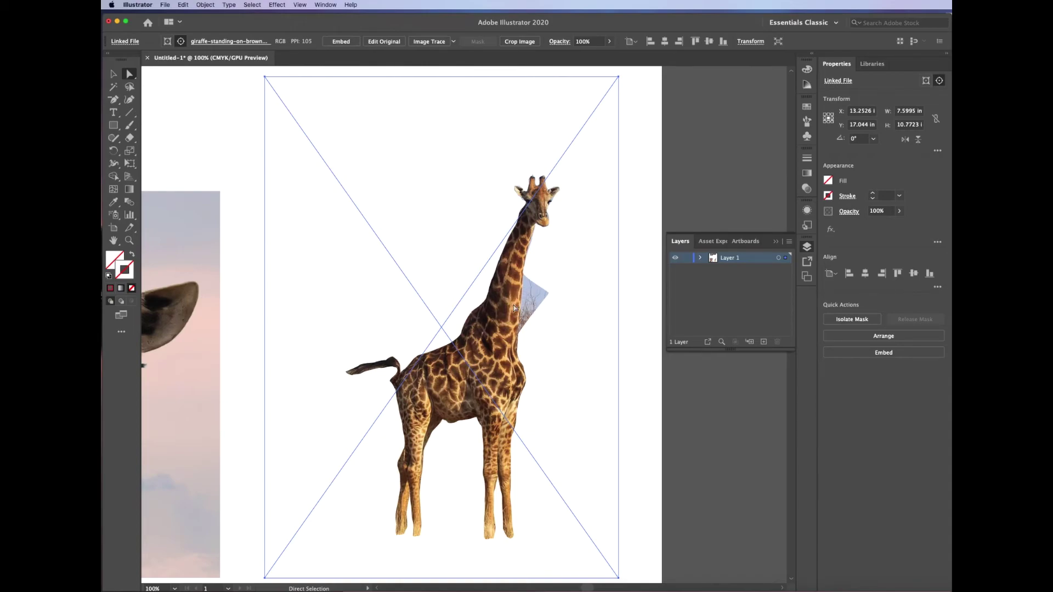
pyautogui.click(113, 74)
pyautogui.doubleClick(480, 268)
pyautogui.click(481, 269)
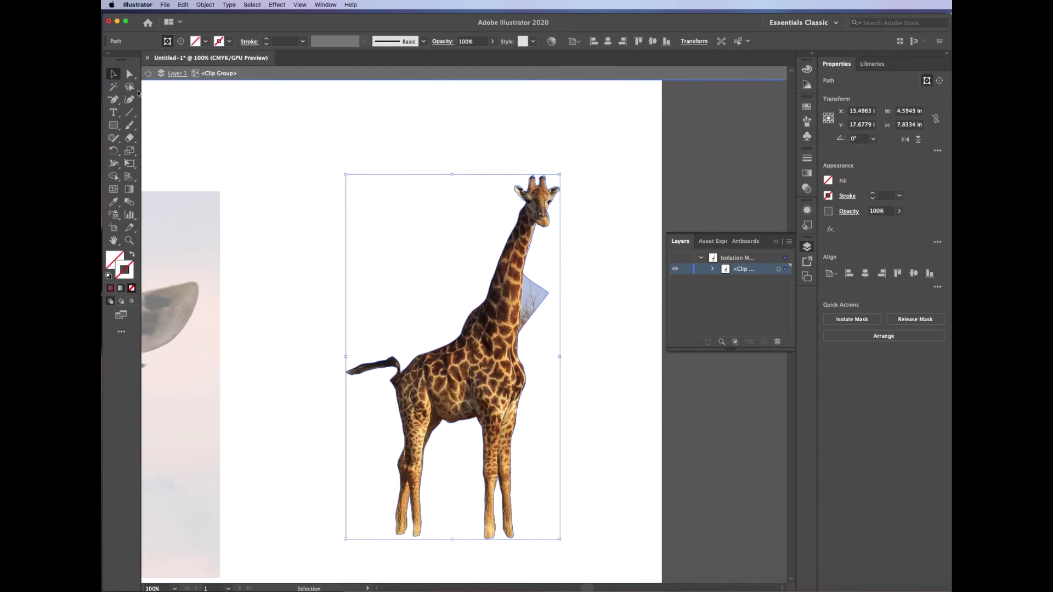
pyautogui.click(129, 74)
pyautogui.click(550, 294)
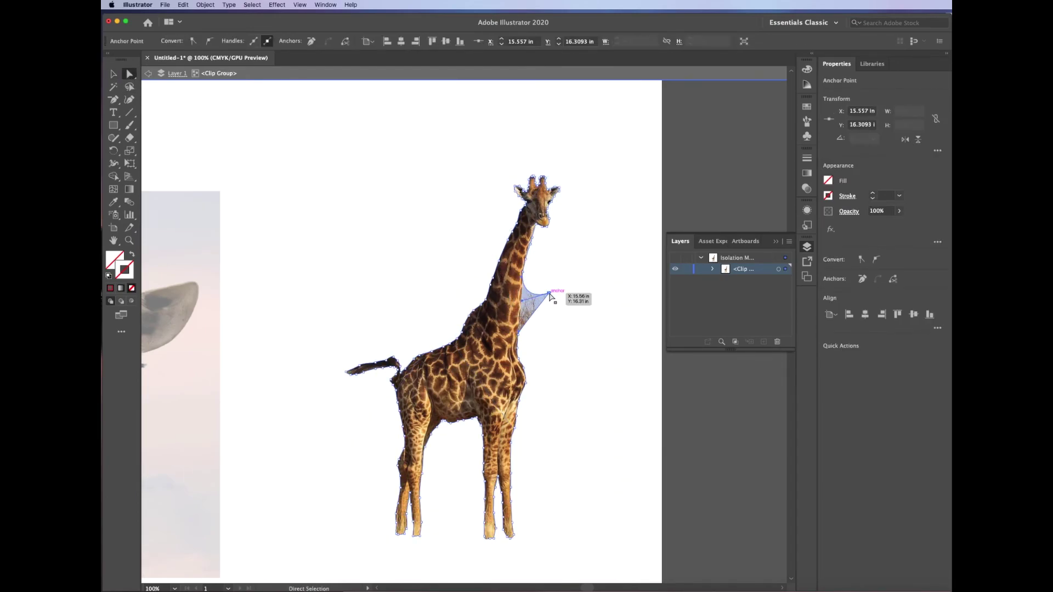
pyautogui.moveTo(549, 292); pyautogui.dragTo(524, 290)
pyautogui.click(646, 278)
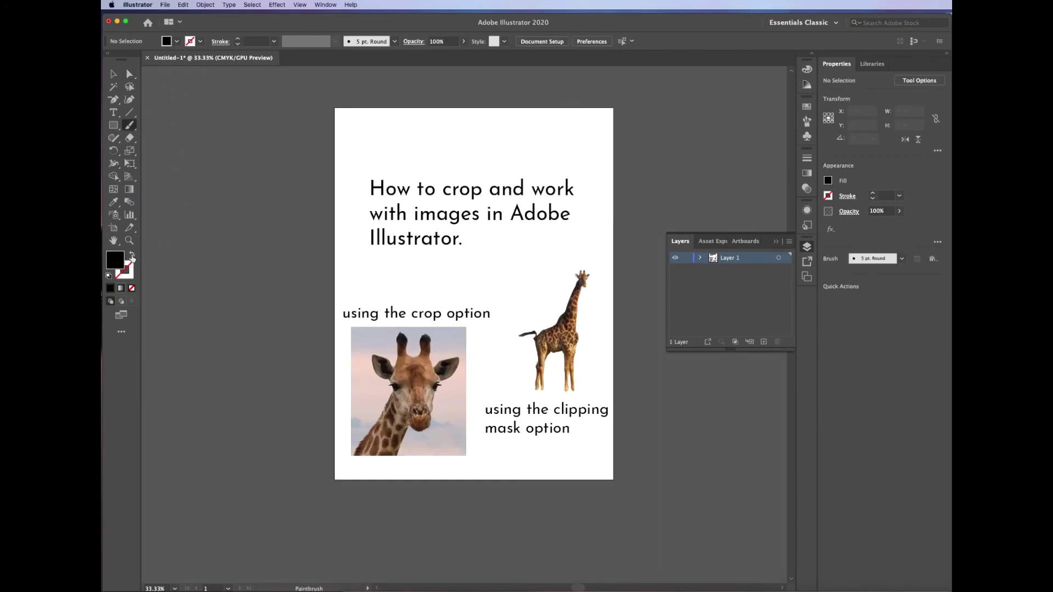
# Step: Paint two curved arrows with a red 1 pt stroke and no fill, one from each caption to its giraffe image
pyautogui.click(131, 255)
pyautogui.click(193, 45)
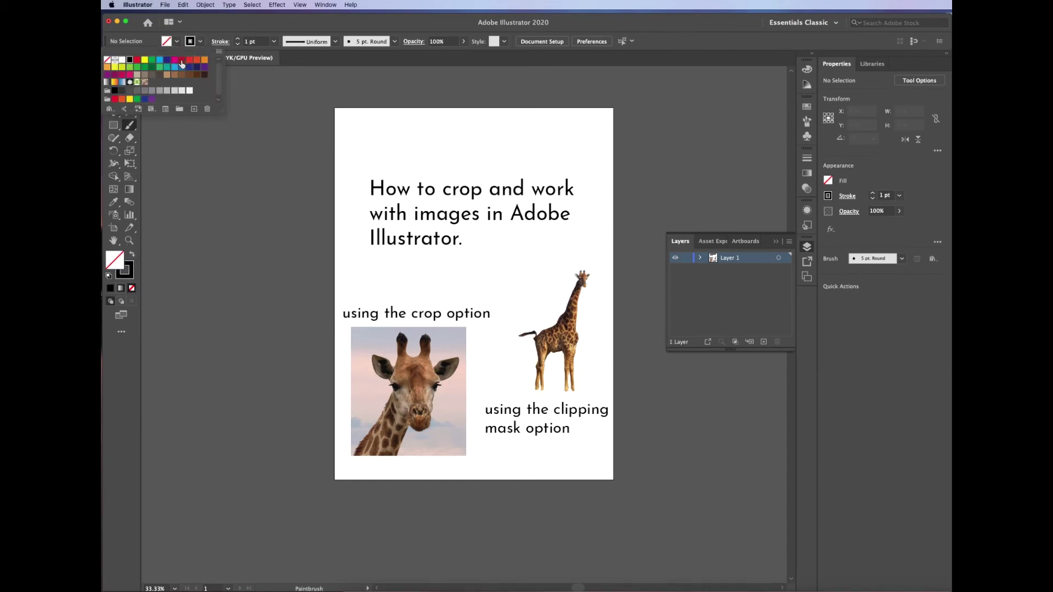
pyautogui.click(182, 61)
pyautogui.click(500, 327)
pyautogui.moveTo(495, 315); pyautogui.dragTo(473, 368)
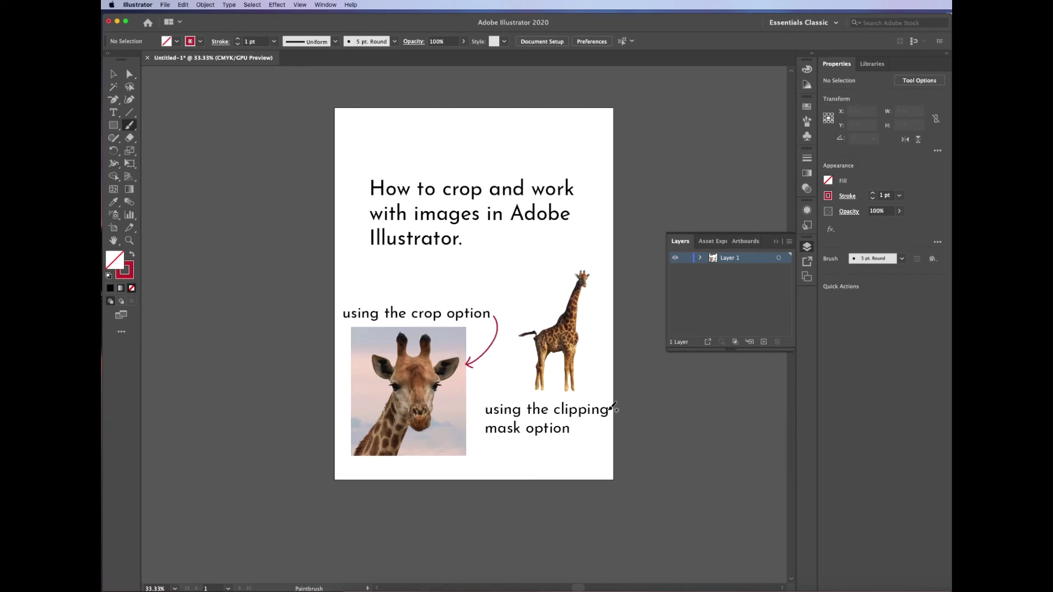
pyautogui.moveTo(613, 412); pyautogui.dragTo(593, 349)
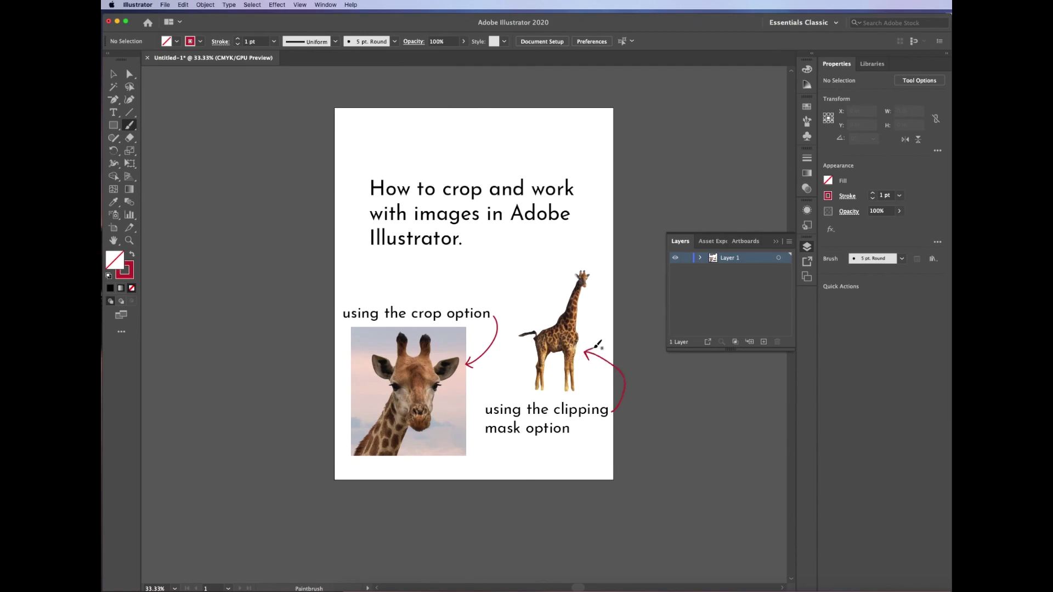